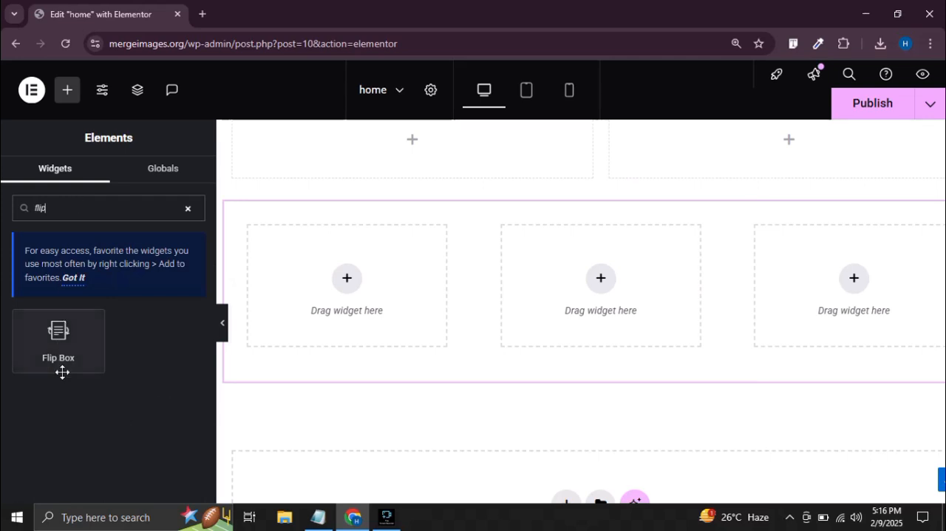
# Add a Flip Box widget to the first column and set its front background to solid light grey (#C8C8C8)
pyautogui.moveTo(63, 370); pyautogui.dragTo(350, 288)
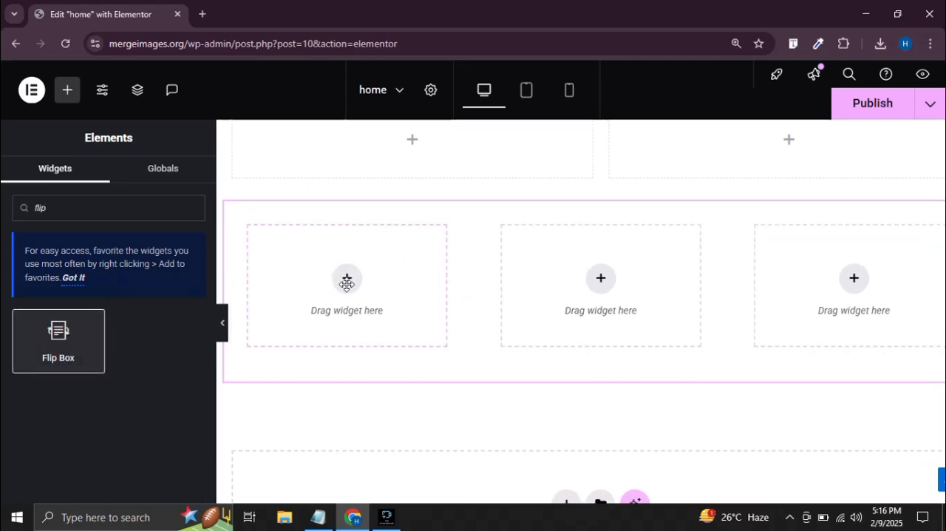
pyautogui.scroll(-1, 111, 333)
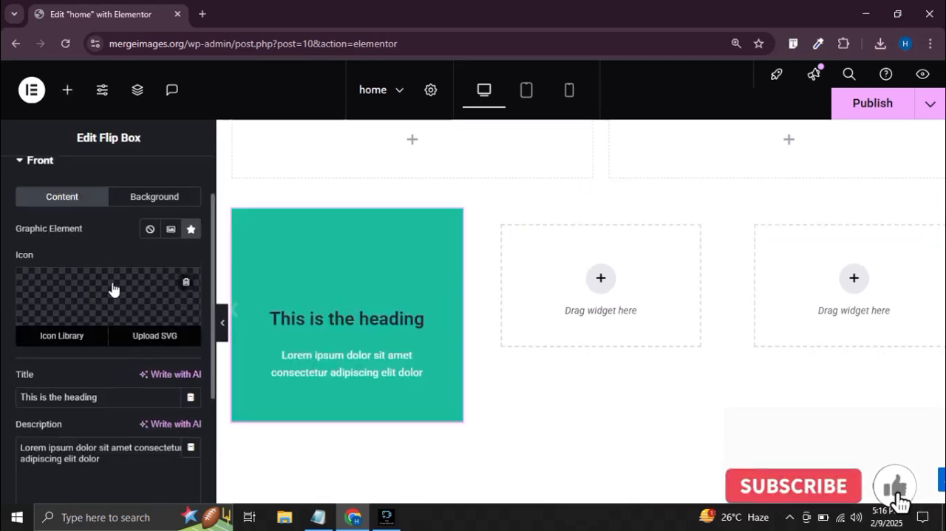
pyautogui.click(133, 197)
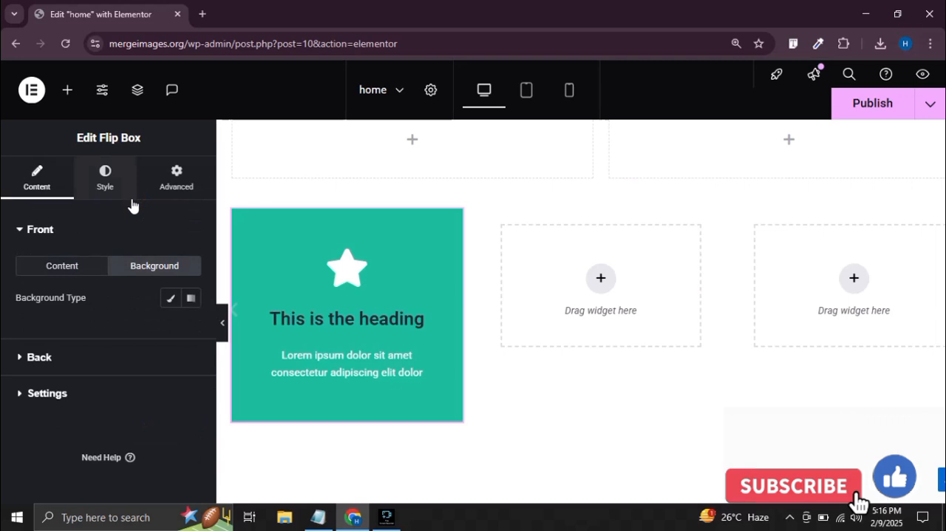
pyautogui.click(170, 297)
pyautogui.click(190, 329)
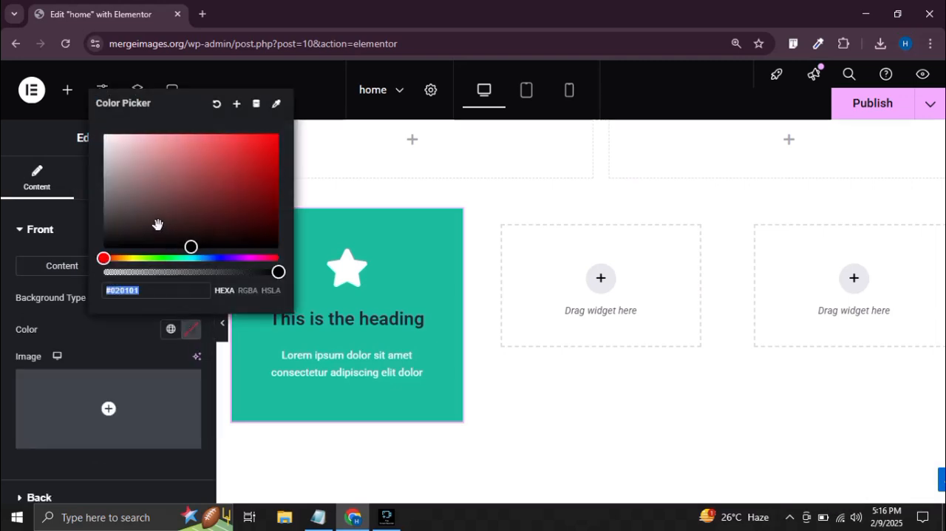
pyautogui.moveTo(100, 158); pyautogui.dragTo(101, 157)
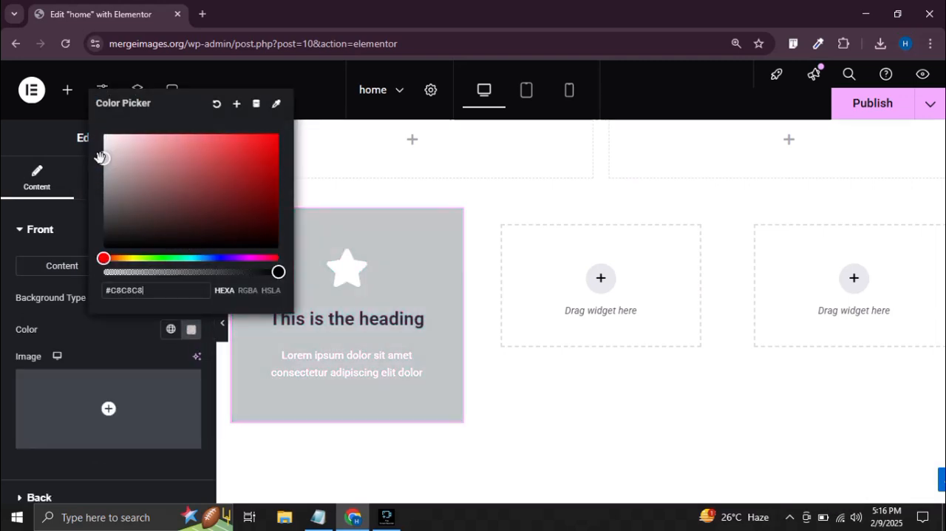
pyautogui.click(2, 378)
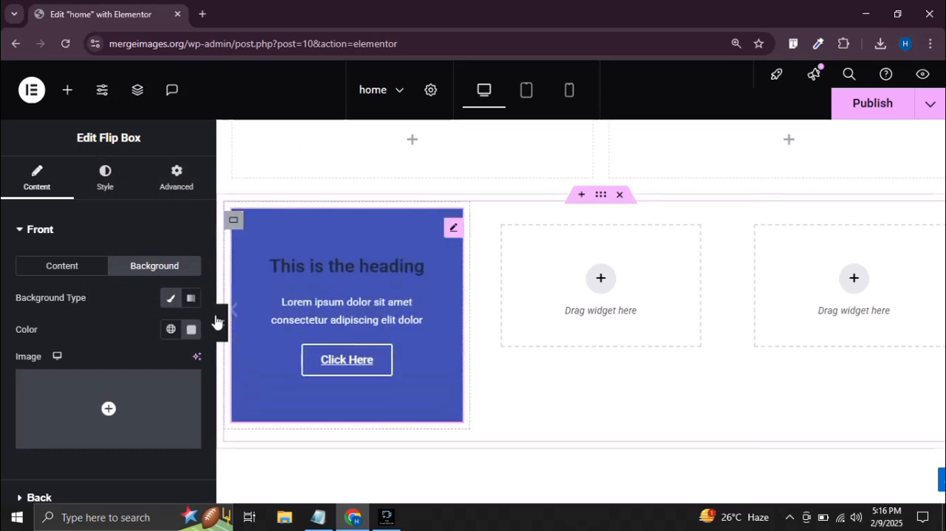
# Set the flip box's back side to a classic background and open the media chooser for its image
pyautogui.scroll(-2, 29, 392)
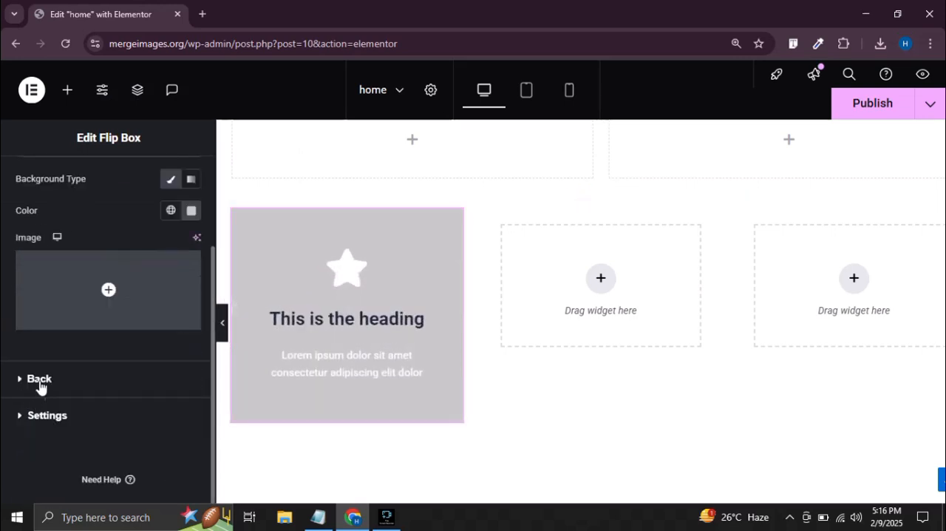
pyautogui.click(85, 377)
pyautogui.click(156, 305)
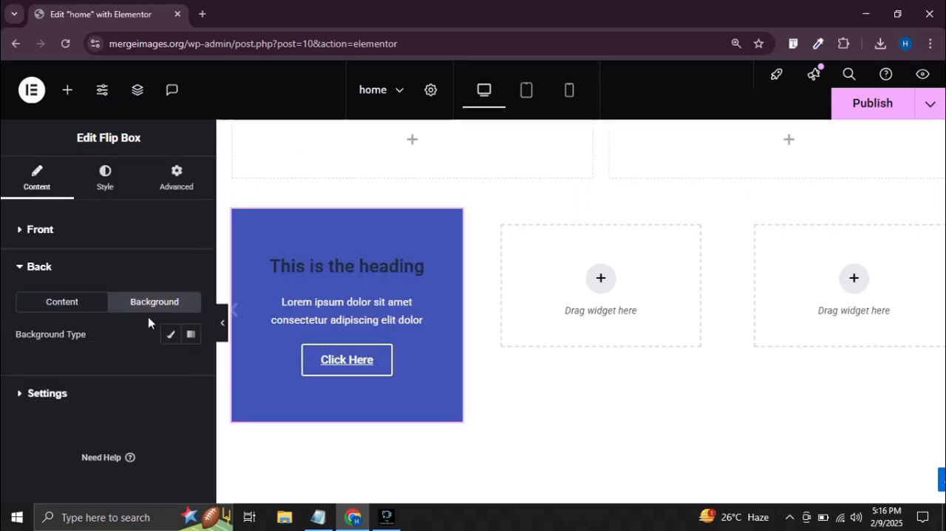
pyautogui.click(167, 340)
pyautogui.click(108, 439)
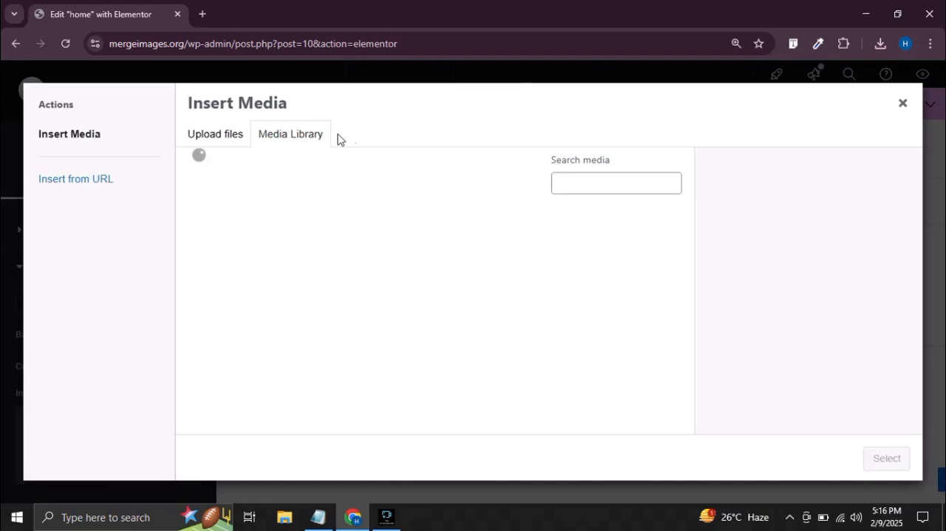
# Upload the group of car pictures from the desktop and use the red car in dust clouds as the back image
pyautogui.click(866, 13)
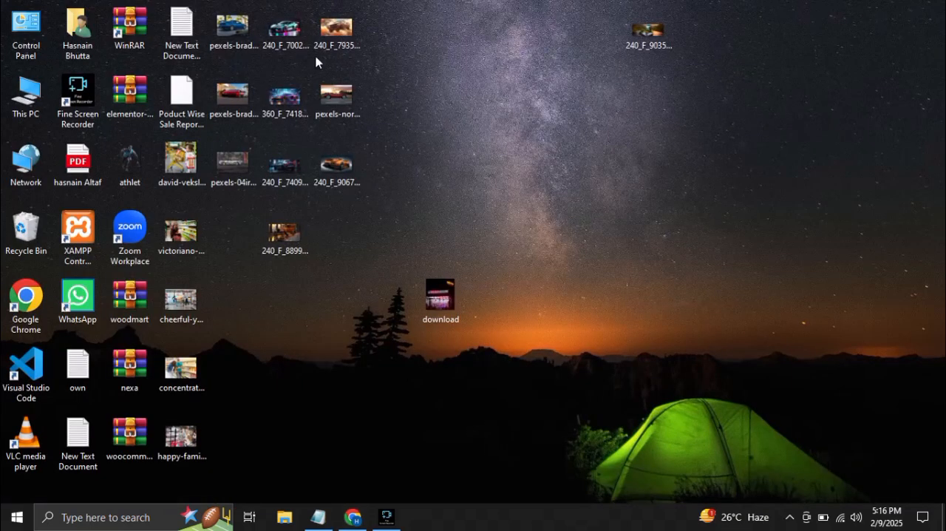
pyautogui.moveTo(237, 28); pyautogui.dragTo(328, 169)
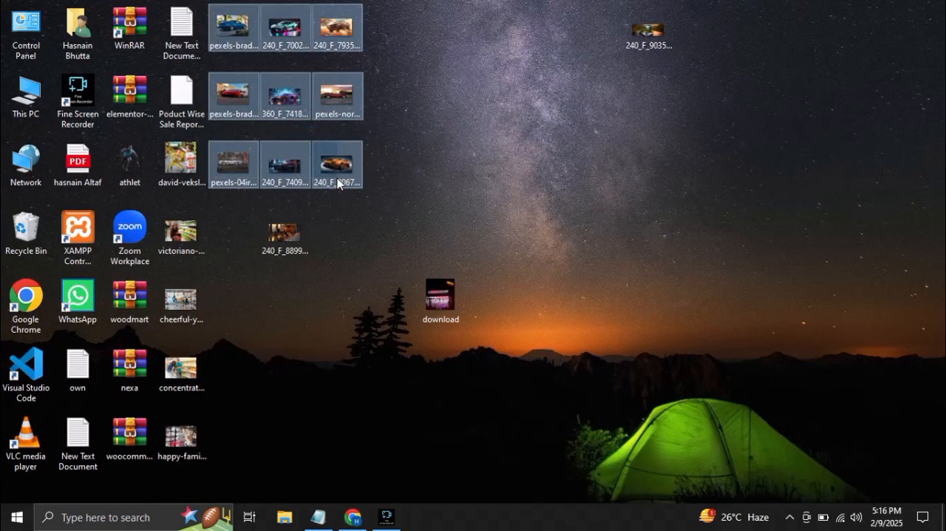
pyautogui.moveTo(296, 78); pyautogui.dragTo(522, 312)
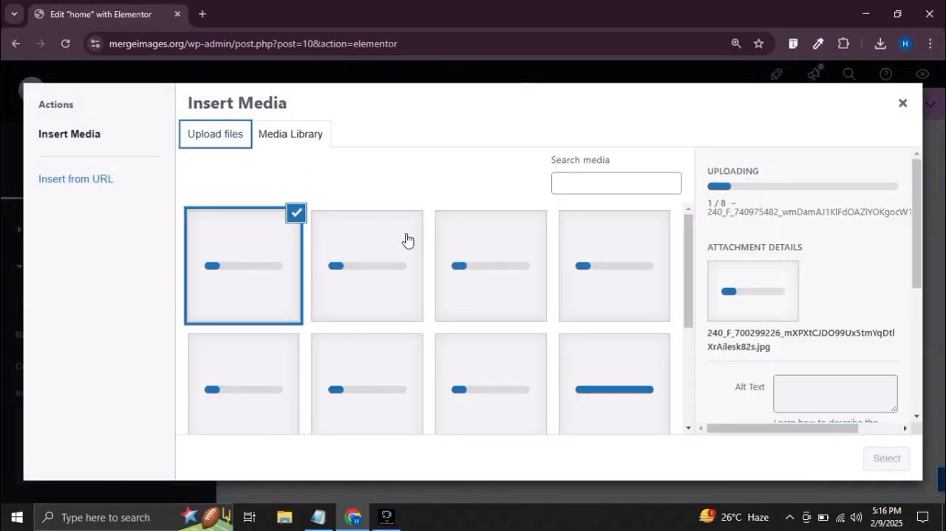
pyautogui.click(464, 369)
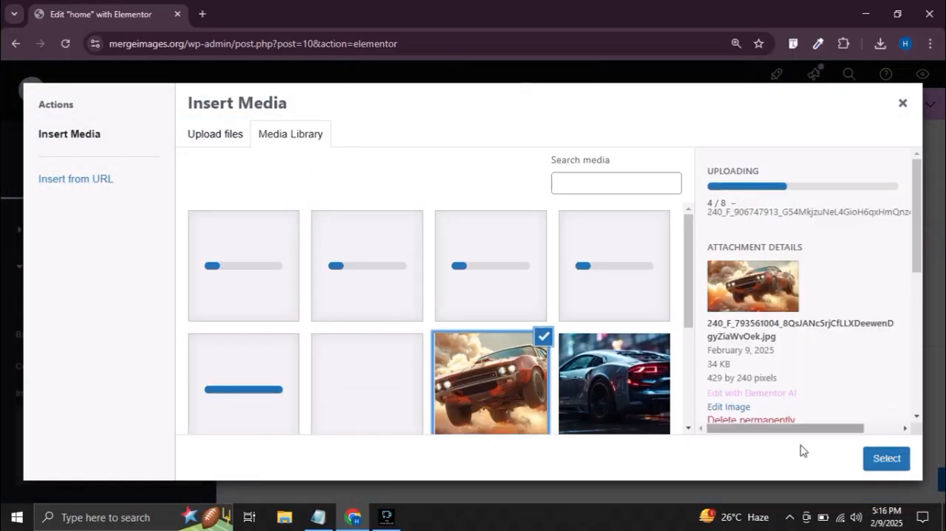
pyautogui.click(887, 458)
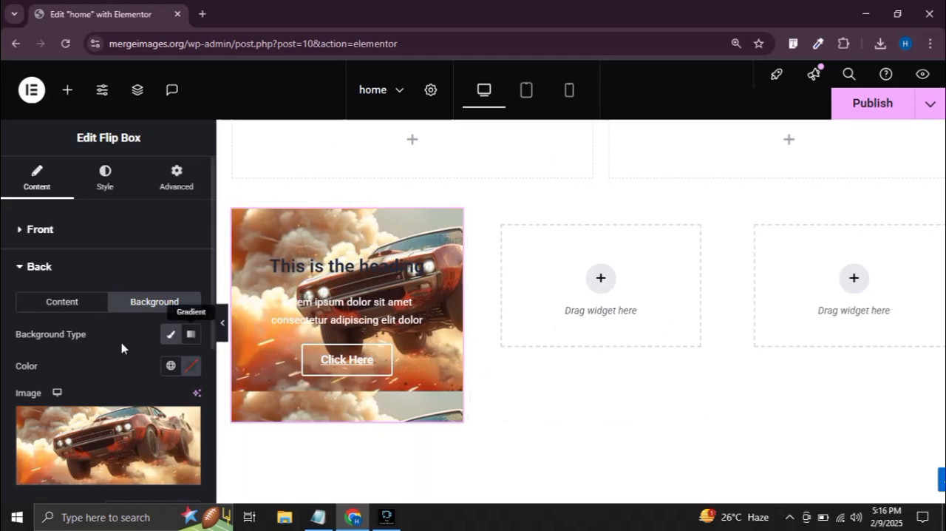
# Clear the title, description and button text from the flip box's back side
pyautogui.scroll(-5, 110, 354)
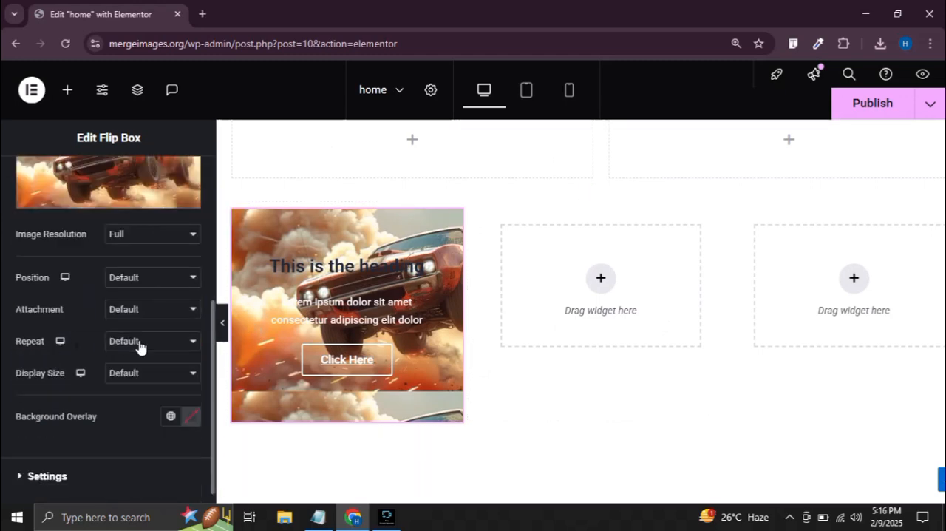
pyautogui.click(66, 416)
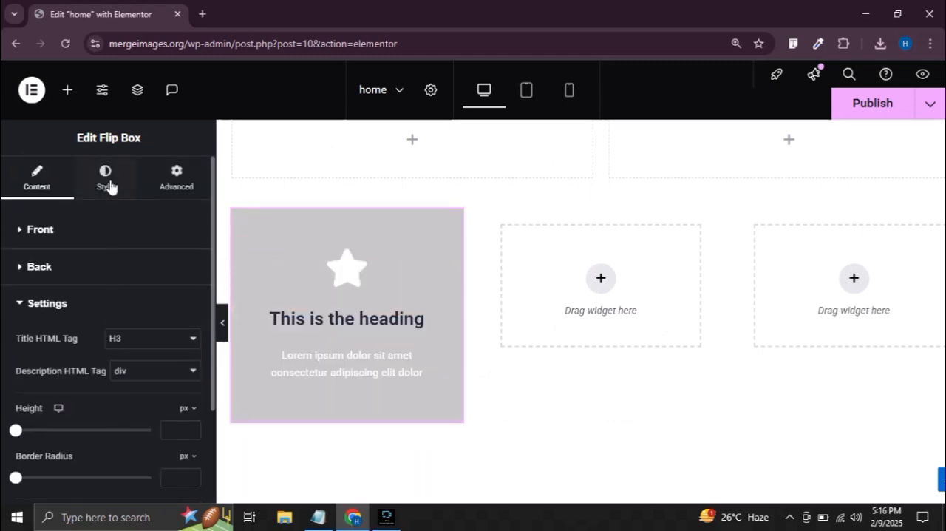
pyautogui.click(55, 269)
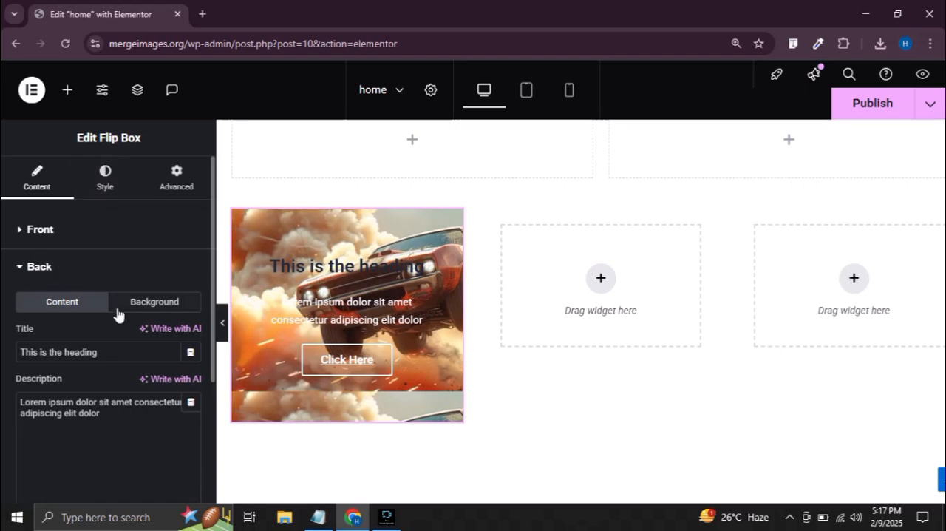
pyautogui.scroll(-1, 119, 318)
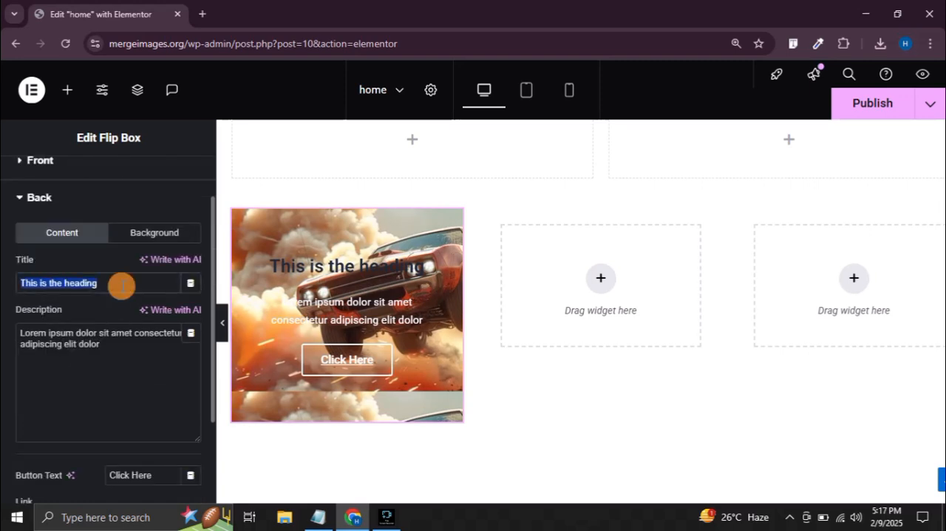
pyautogui.press('BackSpace')
pyautogui.tripleClick(115, 333)
pyautogui.press('BackSpace')
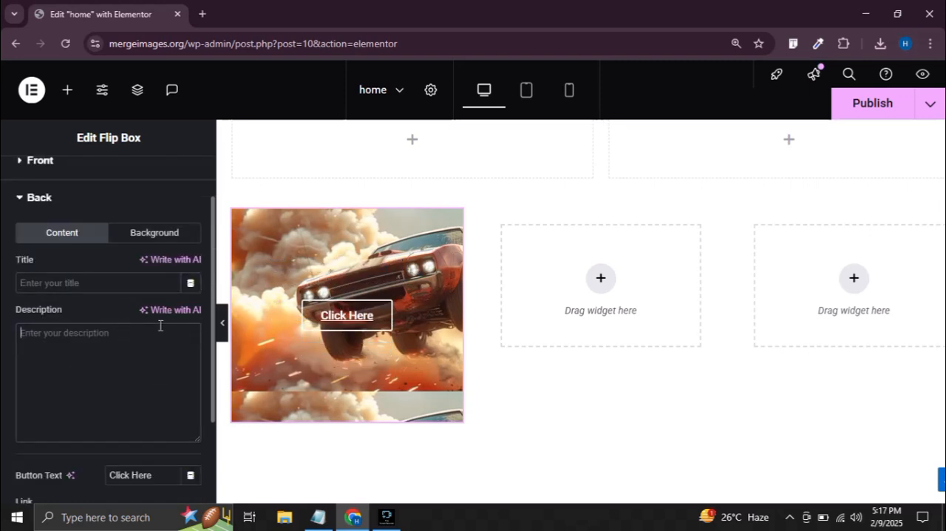
pyautogui.scroll(-2, 105, 376)
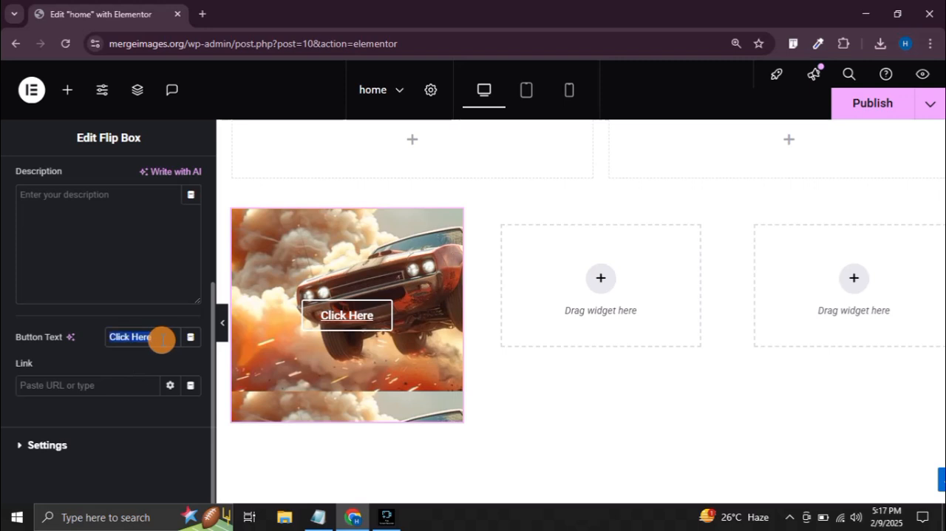
# Preview the flip box's back side at full page width and return to its settings
pyautogui.click(222, 323)
pyautogui.click(4, 318)
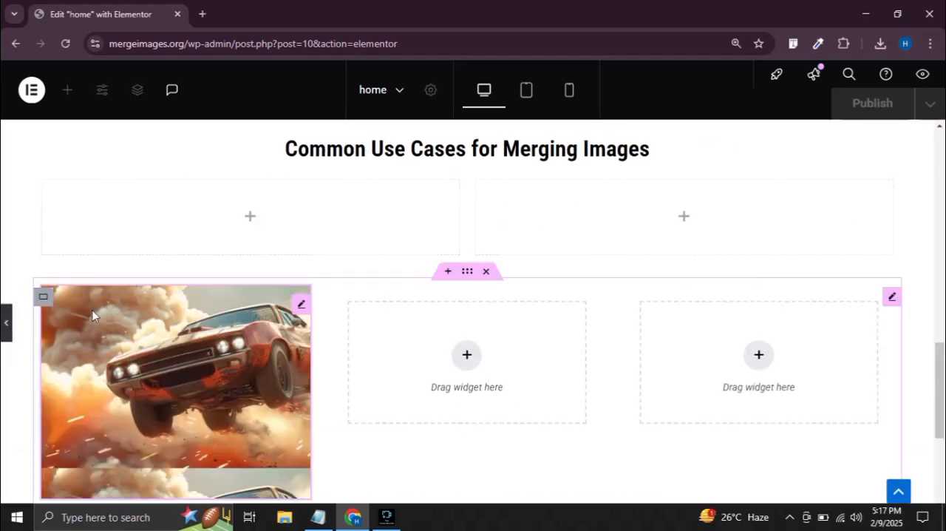
pyautogui.scroll(1, 76, 355)
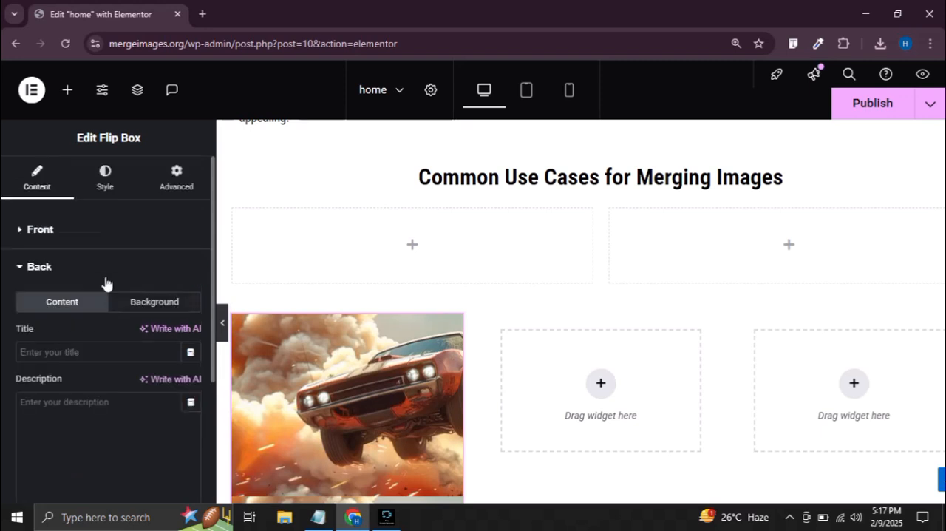
# Set the position of the back side's background image to Center Center
pyautogui.click(41, 266)
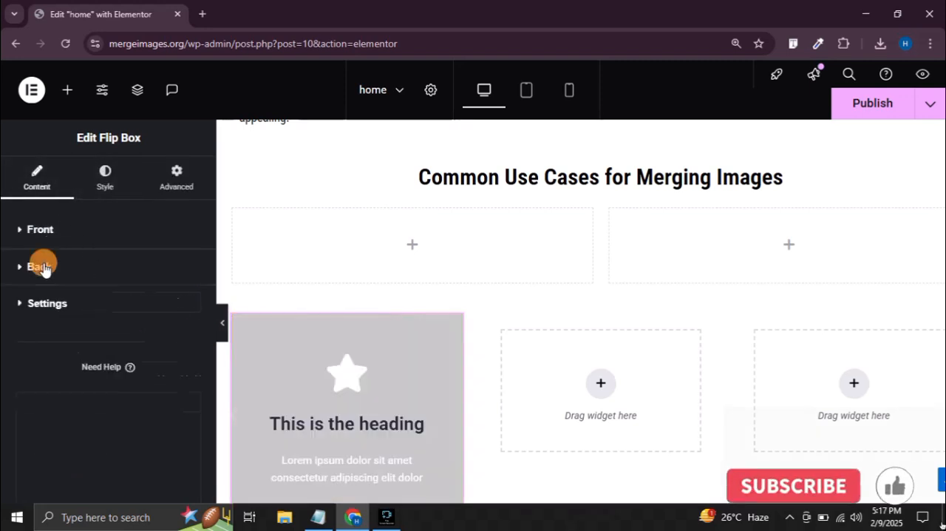
pyautogui.click(52, 270)
pyautogui.click(165, 306)
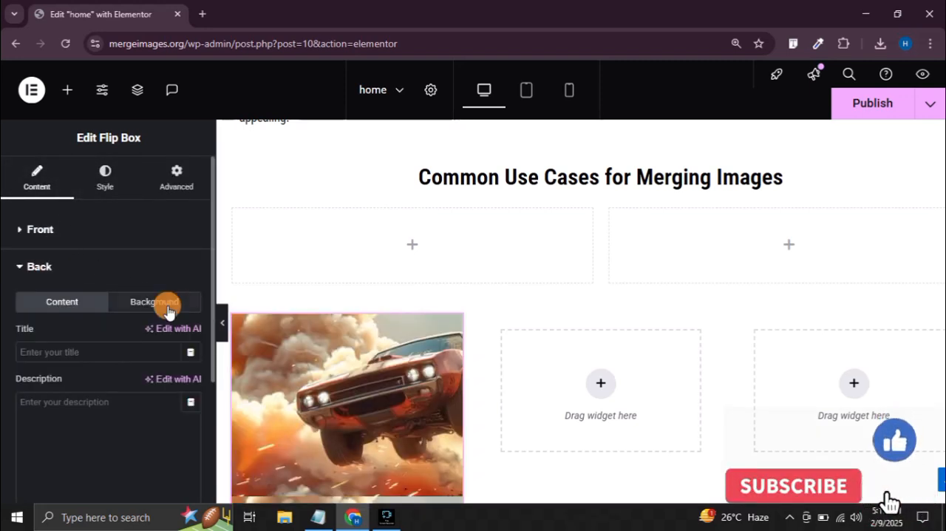
pyautogui.scroll(-2, 161, 340)
pyautogui.click(159, 373)
pyautogui.click(158, 374)
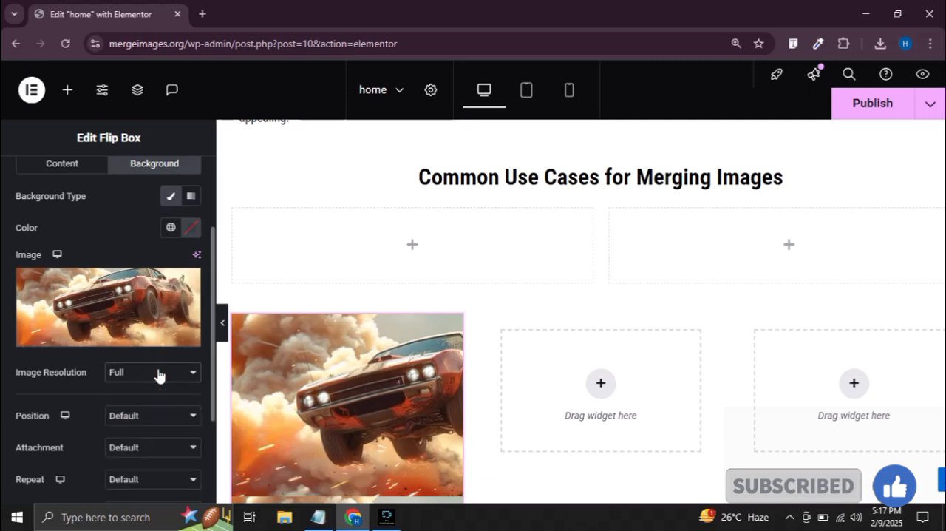
pyautogui.scroll(-3, 99, 368)
pyautogui.click(150, 218)
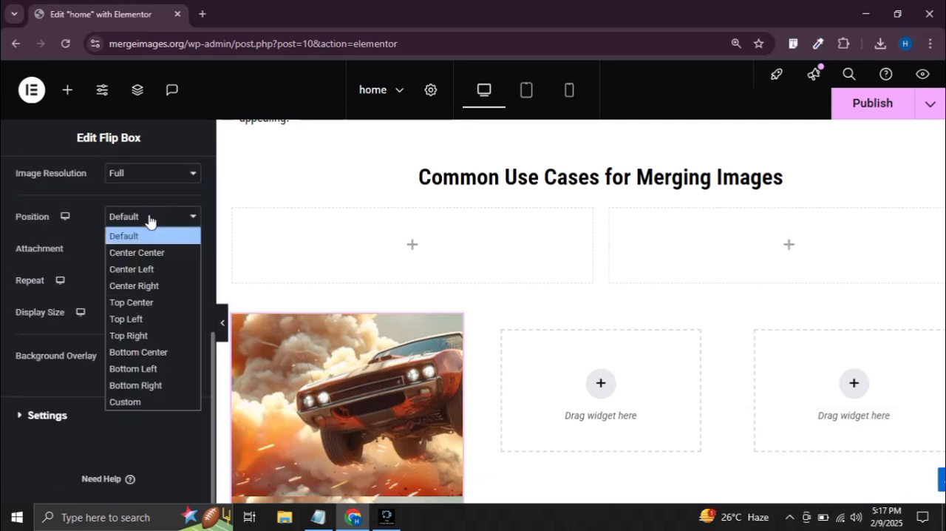
pyautogui.click(150, 253)
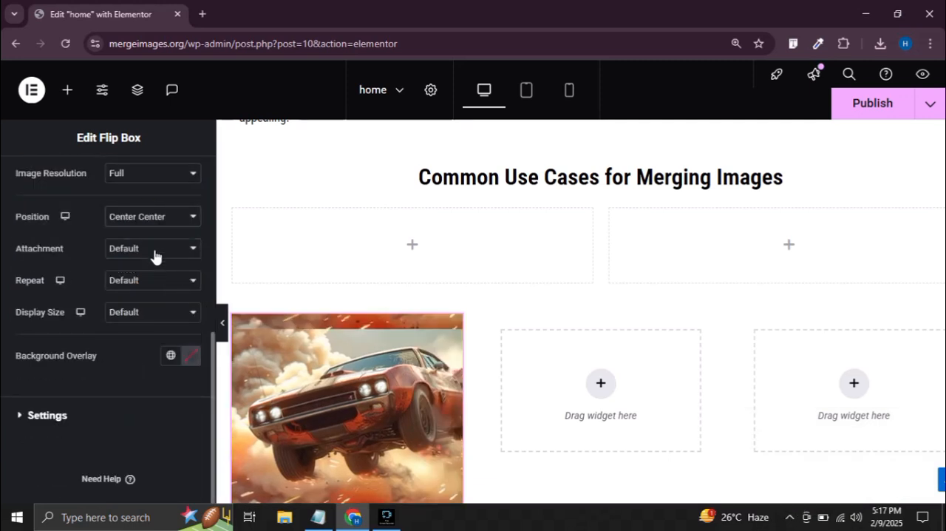
# Set the back image's repeat to No-repeat and its display size to Cover
pyautogui.click(153, 250)
pyautogui.click(155, 252)
pyautogui.click(156, 283)
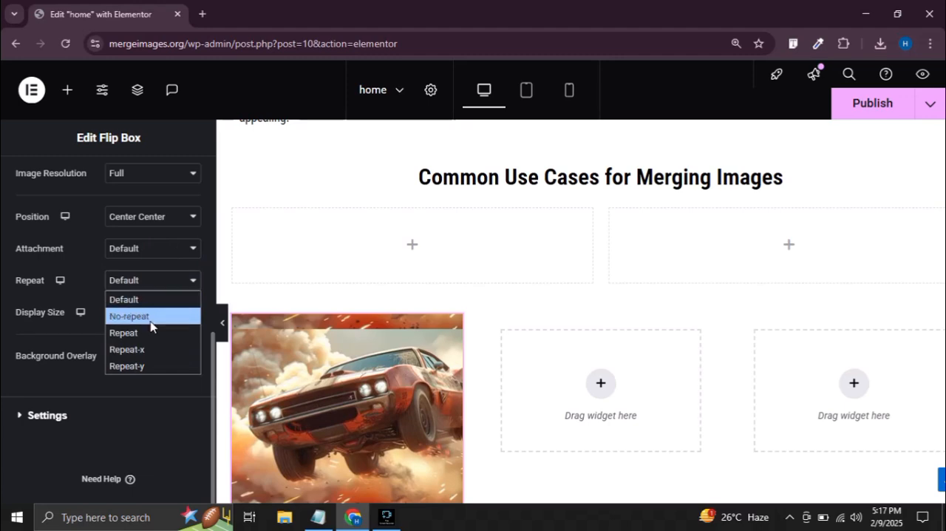
pyautogui.click(151, 317)
pyautogui.click(156, 312)
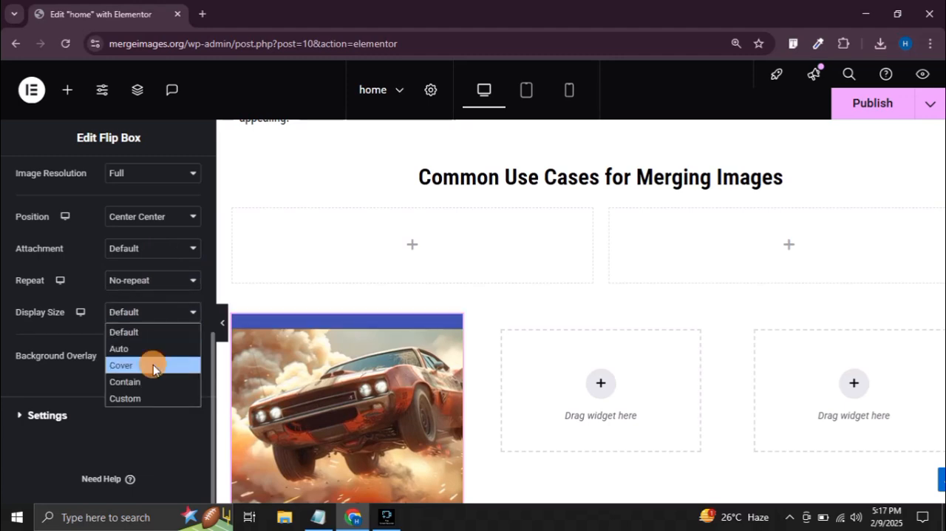
pyautogui.click(153, 365)
# Preview the flip effect with the editing panel hidden, and bring the panel back
pyautogui.scroll(-3, 306, 323)
pyautogui.click(222, 322)
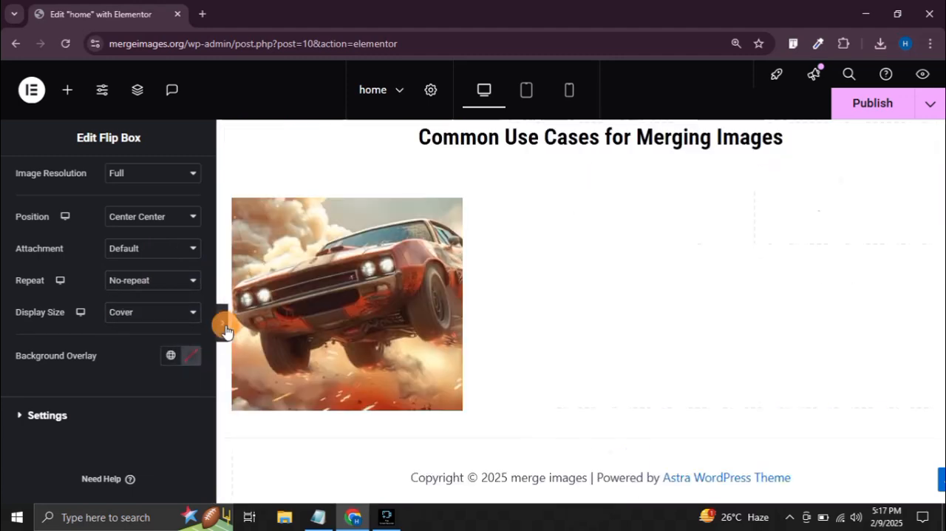
pyautogui.click(4, 322)
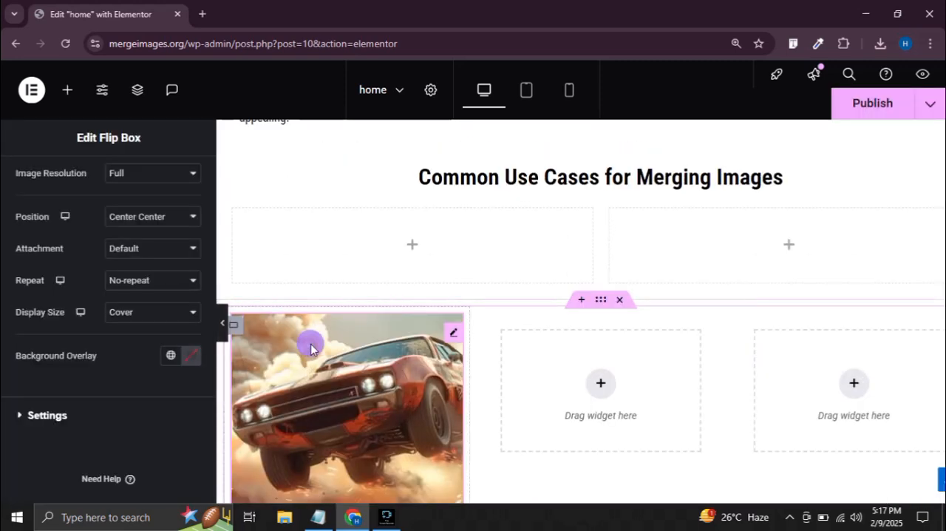
# Copy the finished car flip box and paste it into the second and third empty slides
pyautogui.rightClick(310, 349)
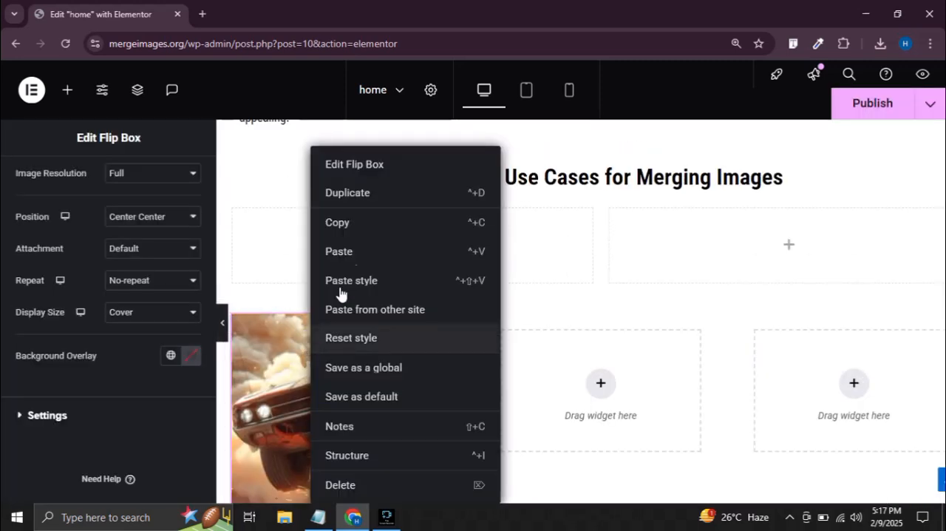
pyautogui.click(355, 229)
pyautogui.rightClick(588, 388)
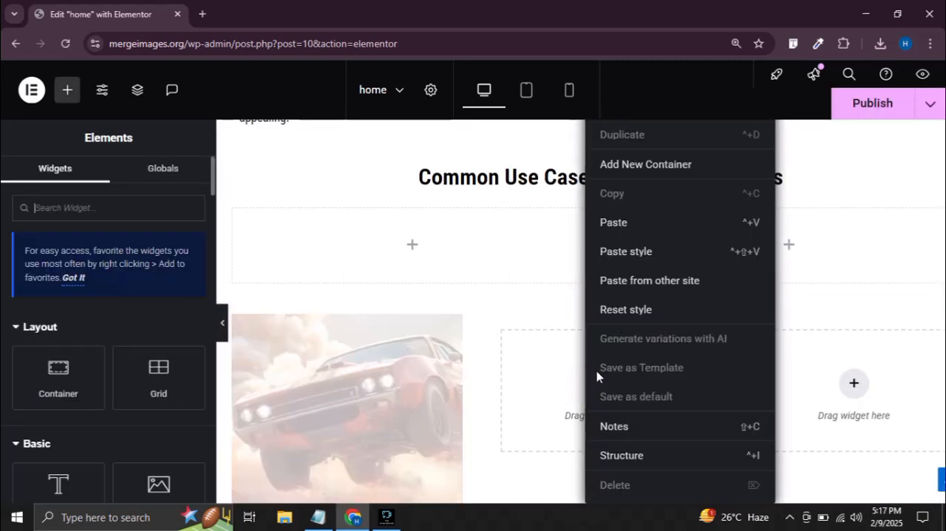
pyautogui.click(614, 224)
pyautogui.scroll(-2, 551, 354)
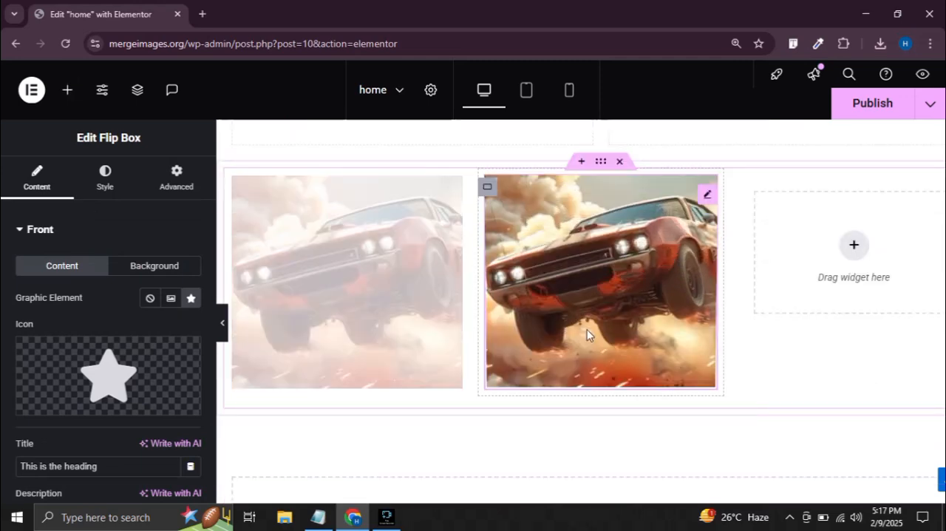
pyautogui.rightClick(844, 251)
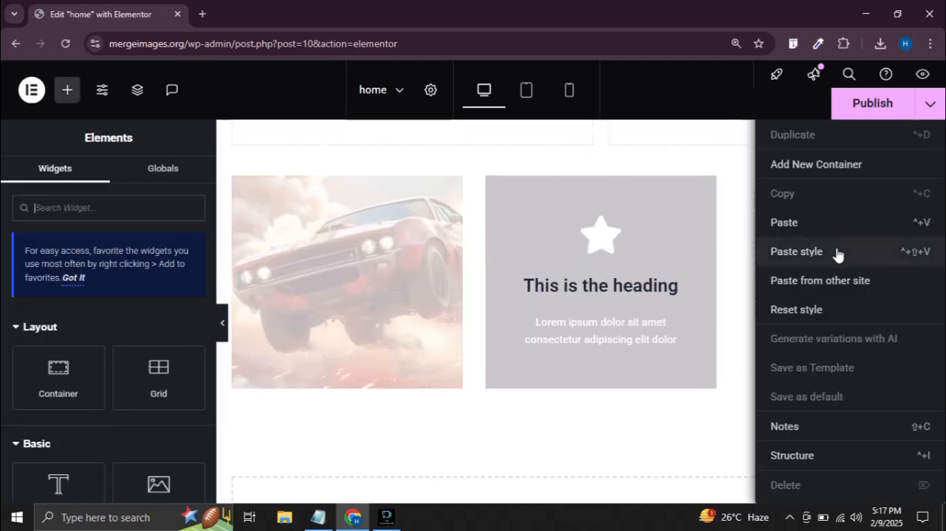
pyautogui.click(782, 221)
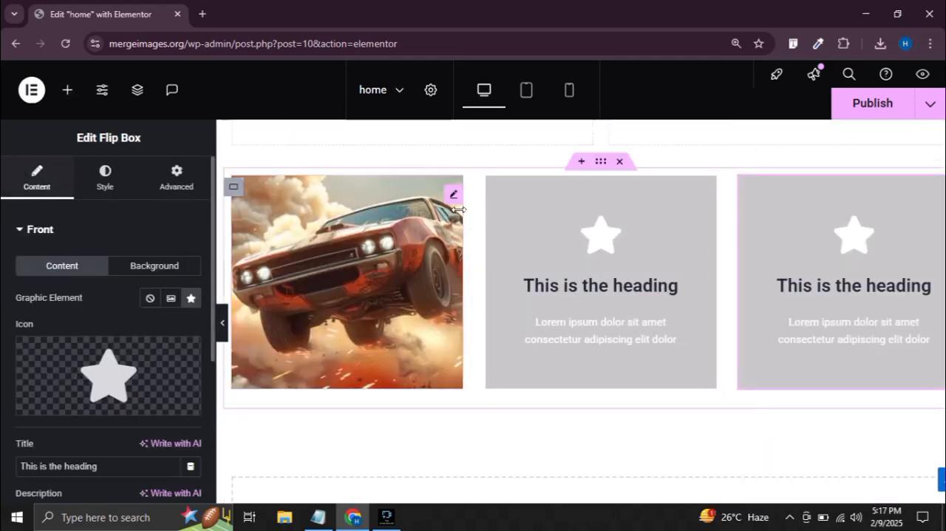
# Narrow the editing panel and duplicate Slide #3 twice in the carousel's item list
pyautogui.scroll(1, 655, 268)
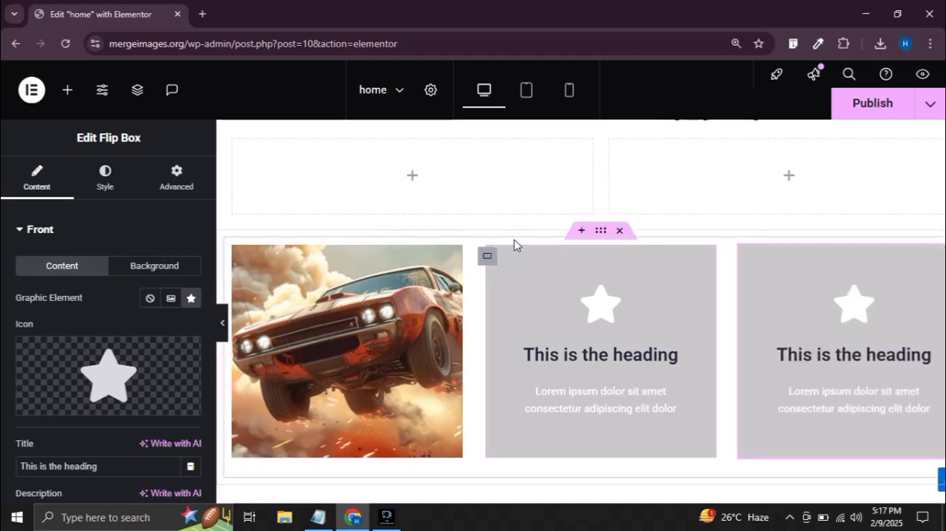
pyautogui.click(601, 232)
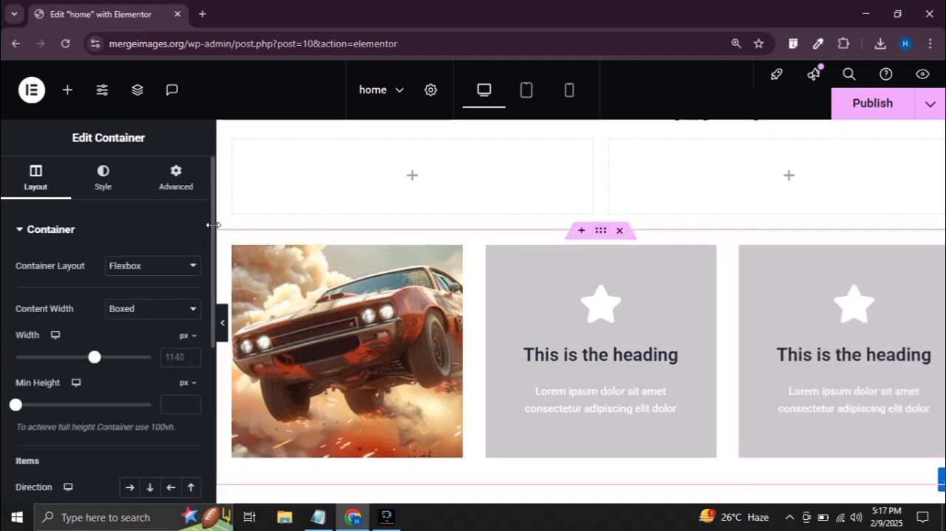
pyautogui.moveTo(213, 225); pyautogui.dragTo(166, 219)
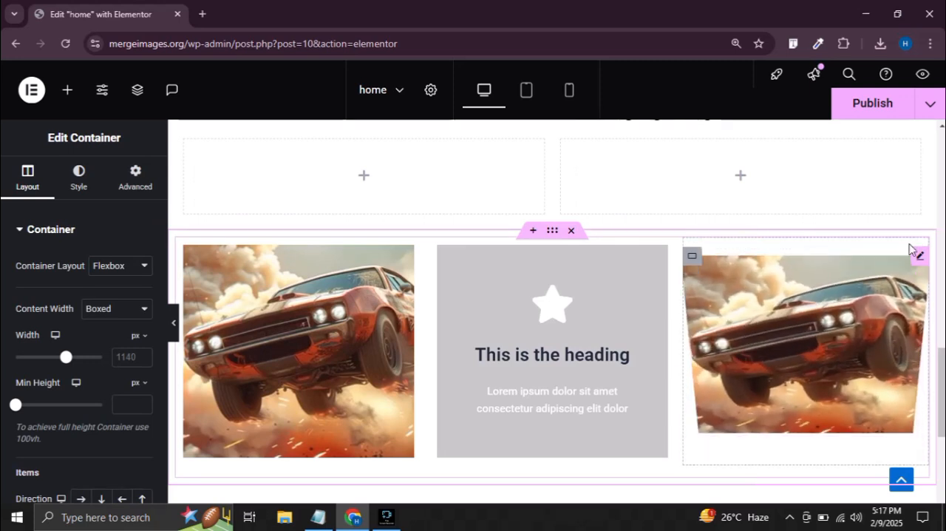
pyautogui.click(923, 255)
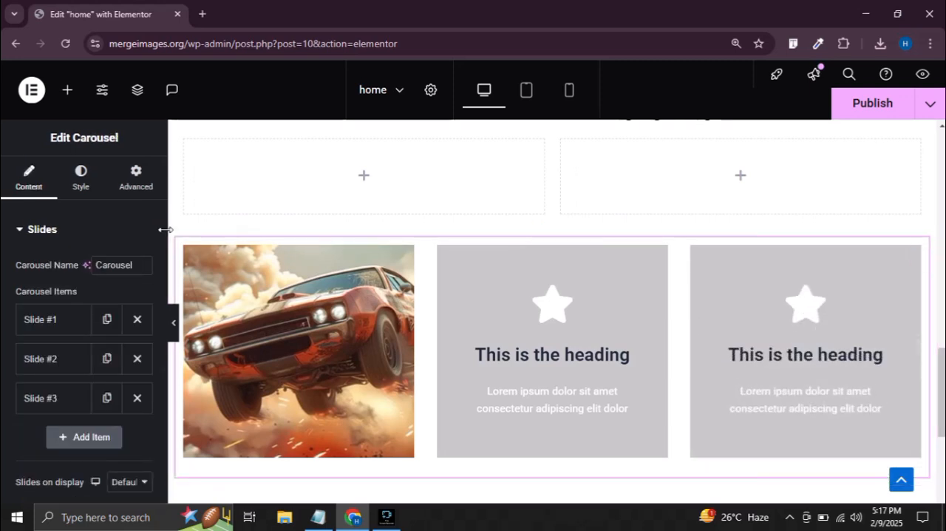
pyautogui.click(106, 399)
pyautogui.scroll(-2, 78, 333)
pyautogui.click(106, 299)
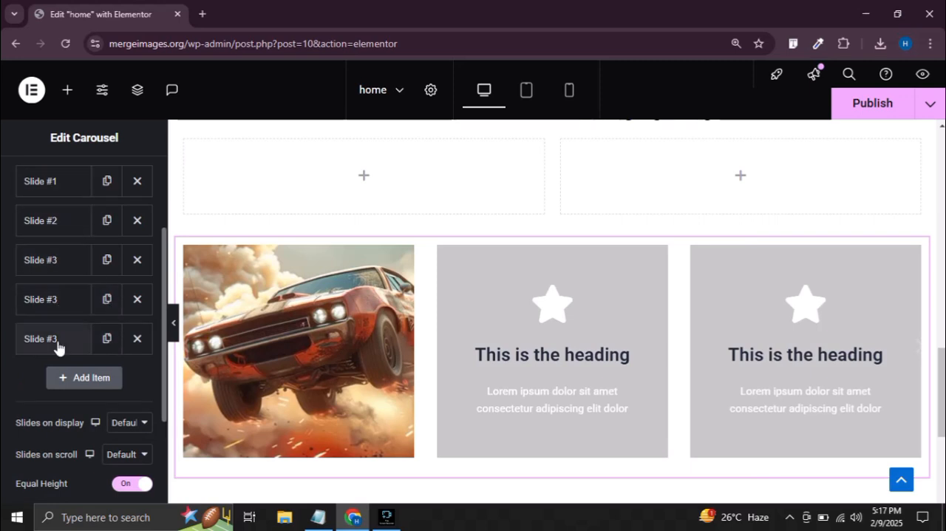
pyautogui.scroll(1, 84, 271)
pyautogui.click(62, 365)
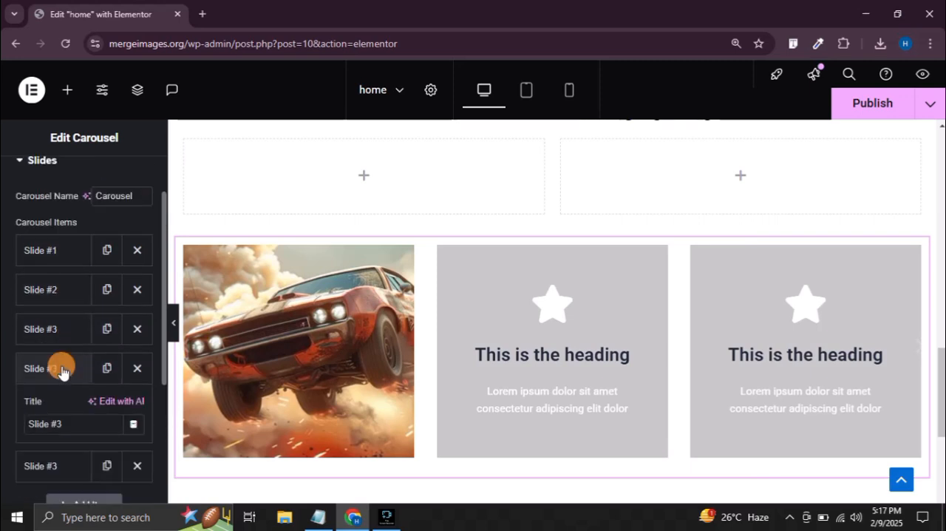
pyautogui.click(57, 368)
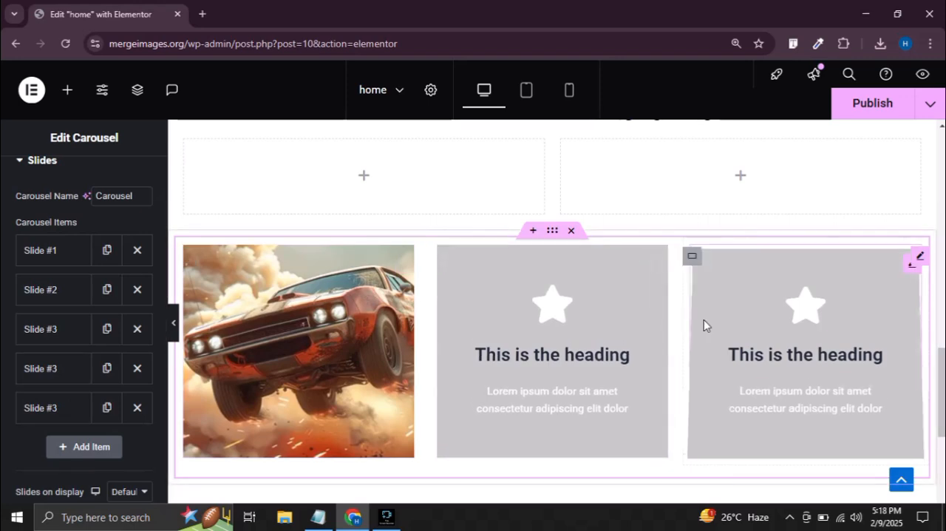
# Preview the carousel at full page width, advance through its slides, and return to the first slide in editing view
pyautogui.scroll(-2, 540, 370)
pyautogui.click(173, 323)
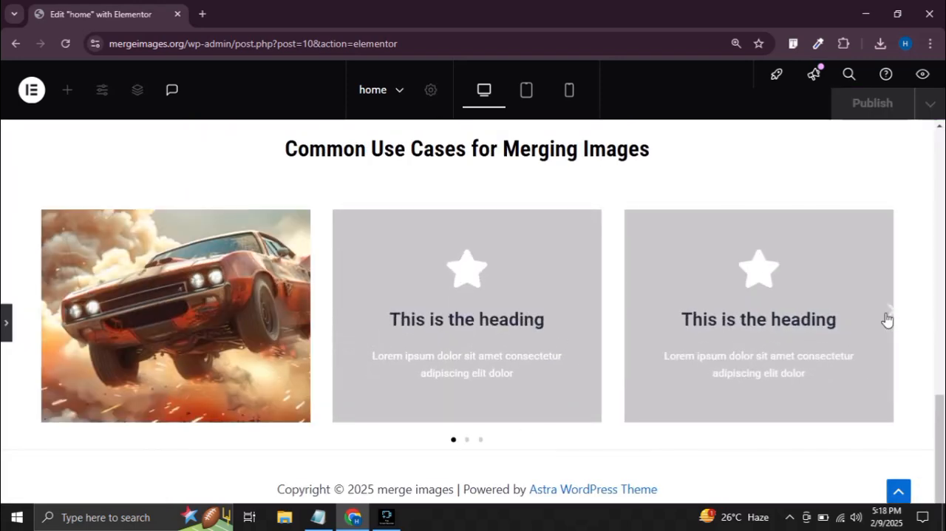
pyautogui.click(889, 314)
pyautogui.click(891, 314)
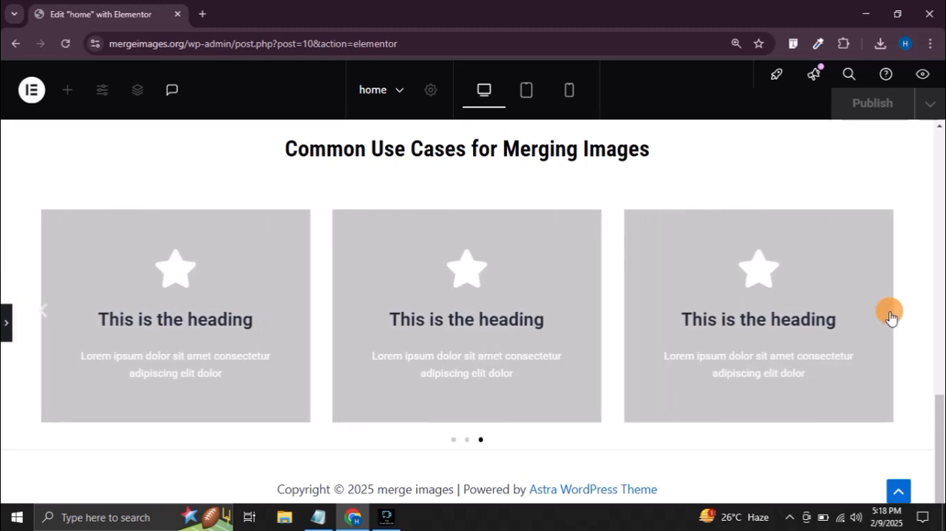
pyautogui.click(6, 323)
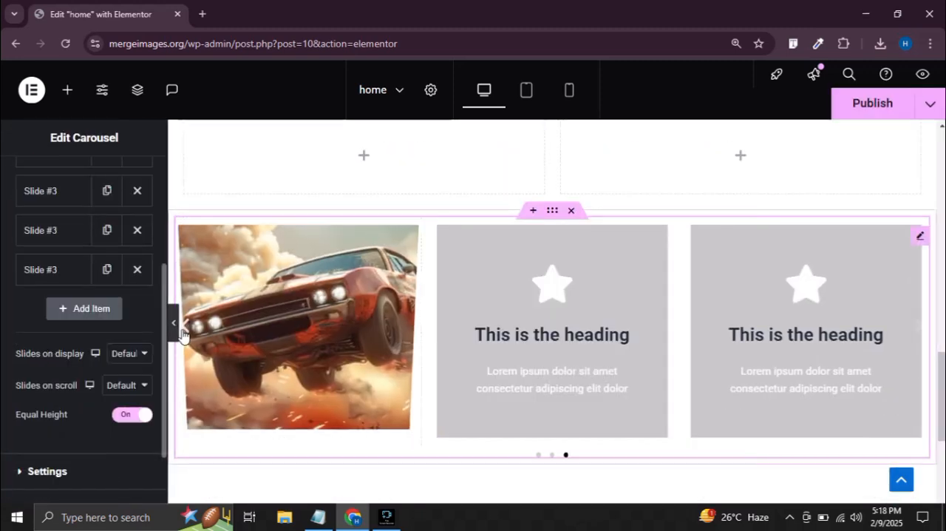
pyautogui.click(183, 332)
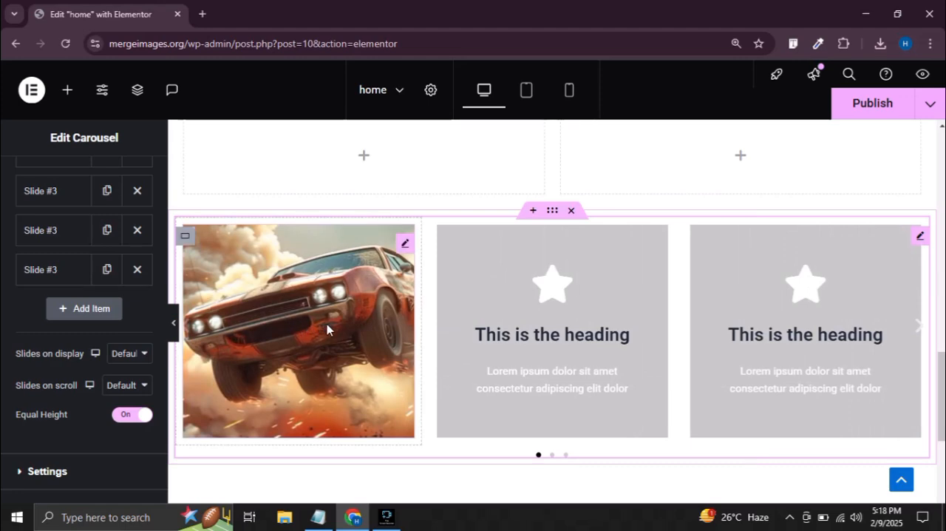
# Replace the back background image of the second slide's flip box with the black-and-white striped convertible from the media library
pyautogui.click(289, 317)
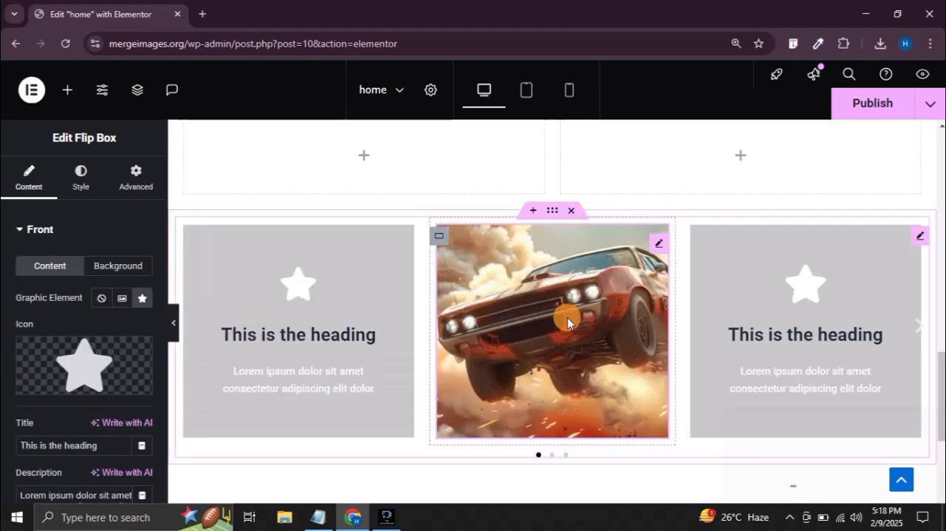
pyautogui.click(405, 242)
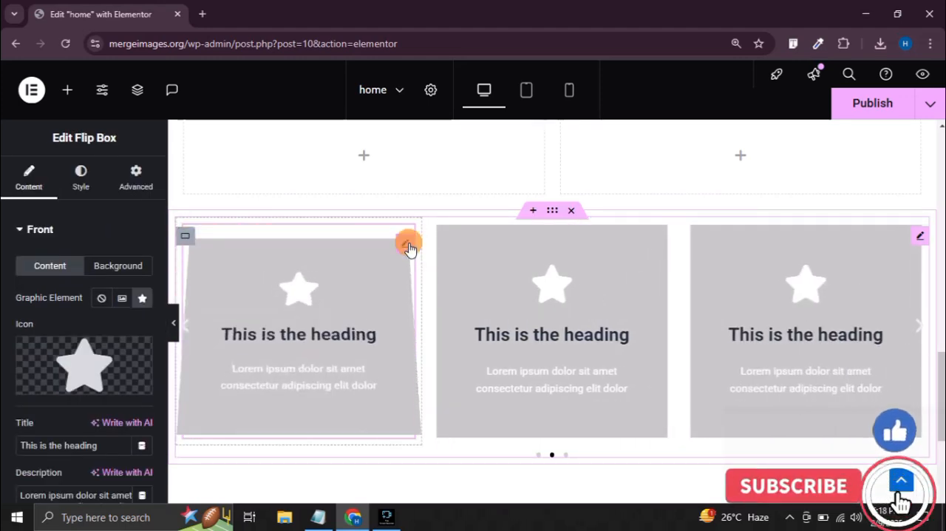
pyautogui.click(120, 266)
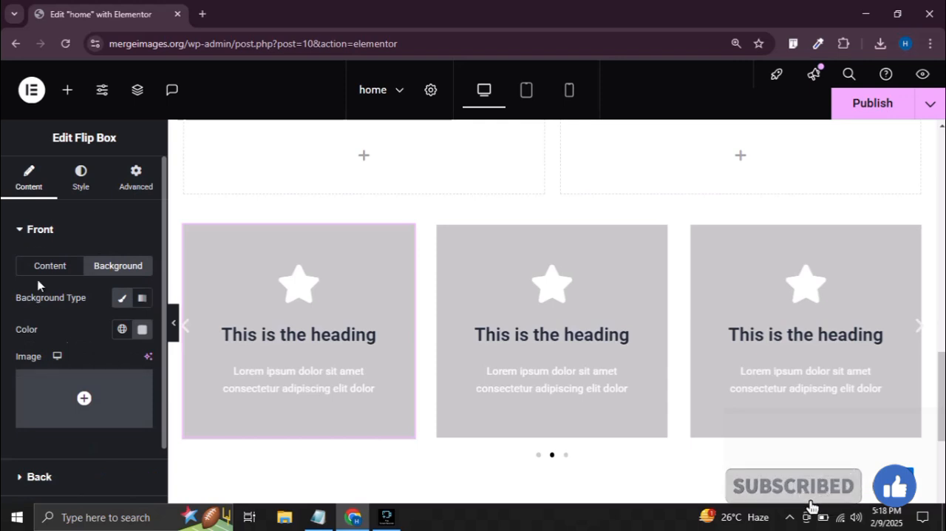
pyautogui.scroll(-2, 44, 370)
pyautogui.click(41, 385)
pyautogui.click(108, 303)
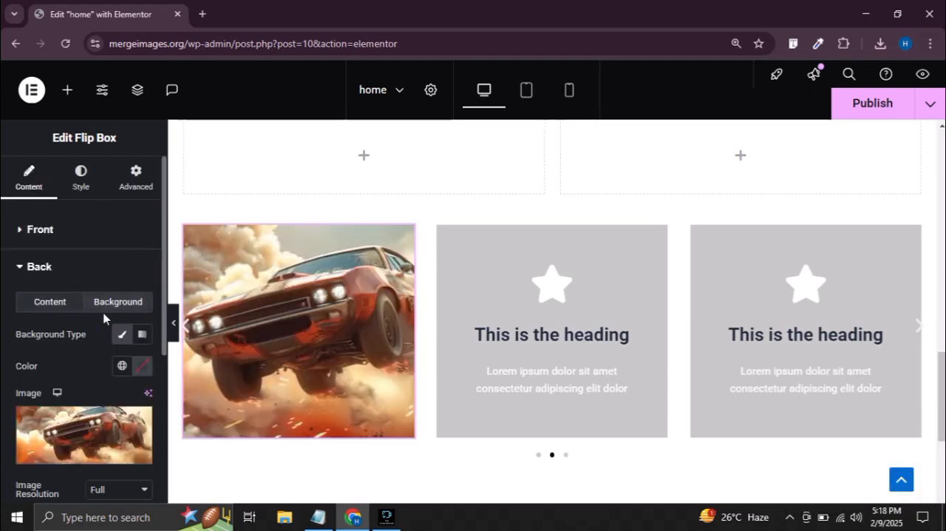
pyautogui.click(89, 436)
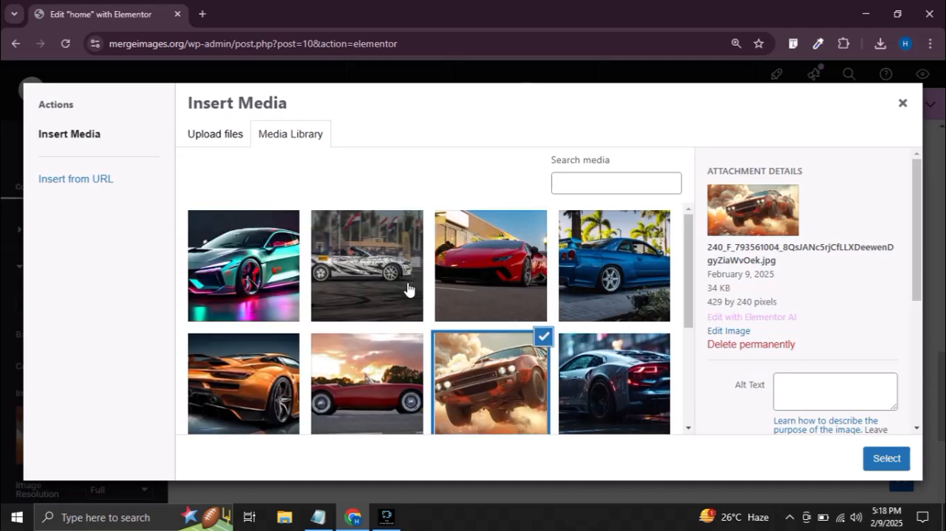
pyautogui.click(359, 272)
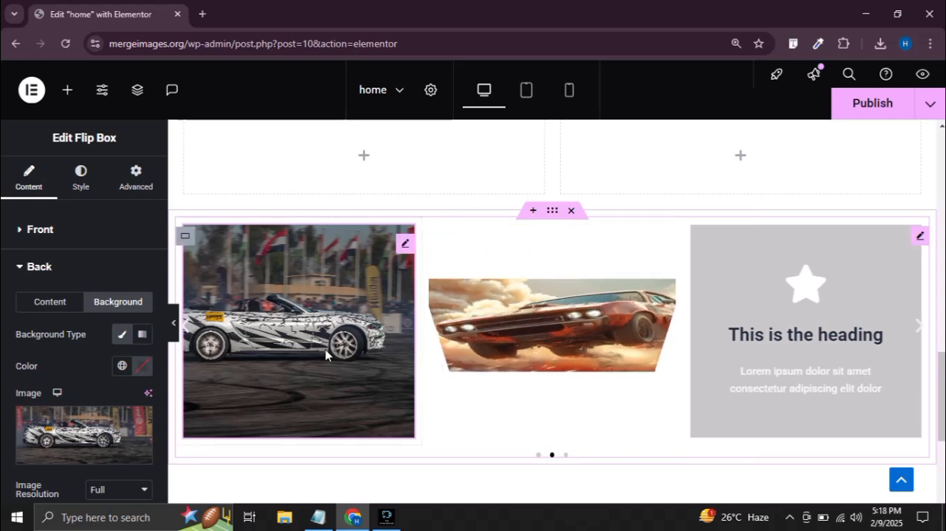
# Replace the back background image of the third slide's flip box with the orange sports car from the media library
pyautogui.click(658, 249)
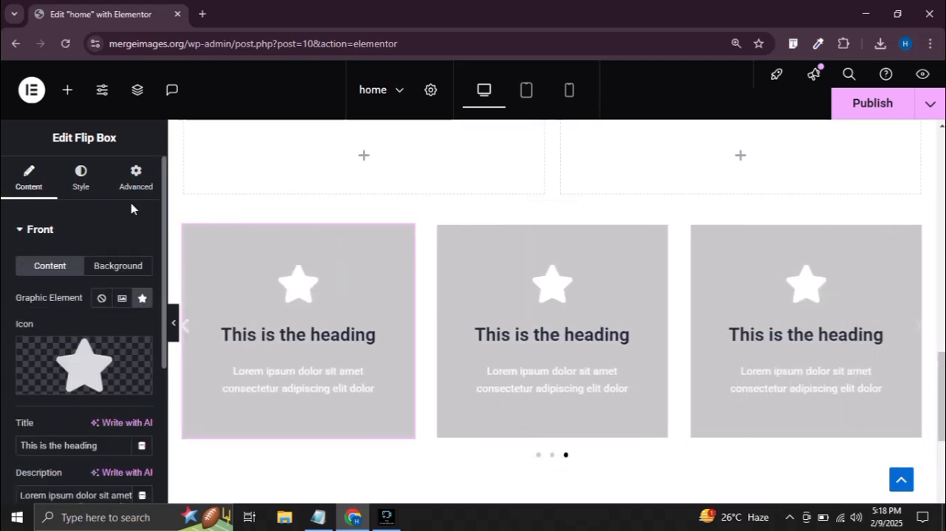
pyautogui.click(80, 177)
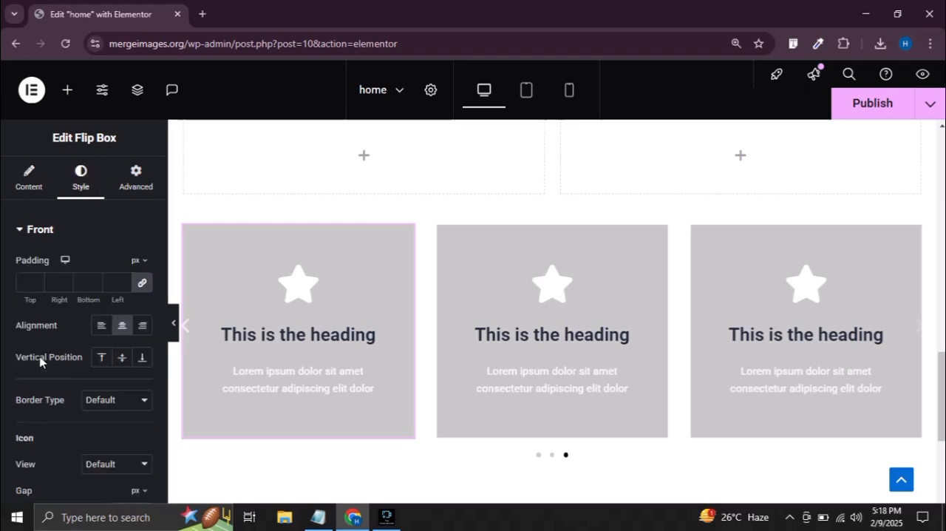
pyautogui.scroll(-3, 43, 363)
pyautogui.scroll(3, 48, 370)
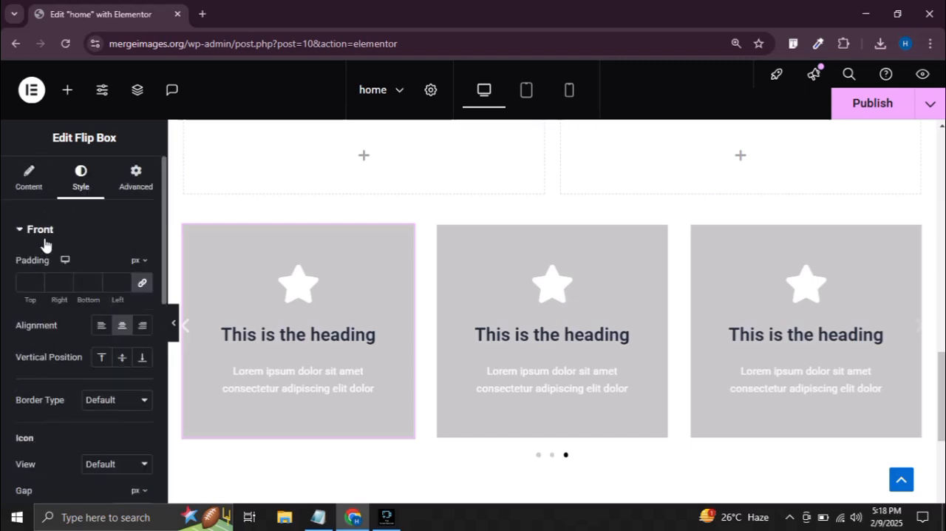
pyautogui.click(26, 181)
pyautogui.scroll(-3, 62, 376)
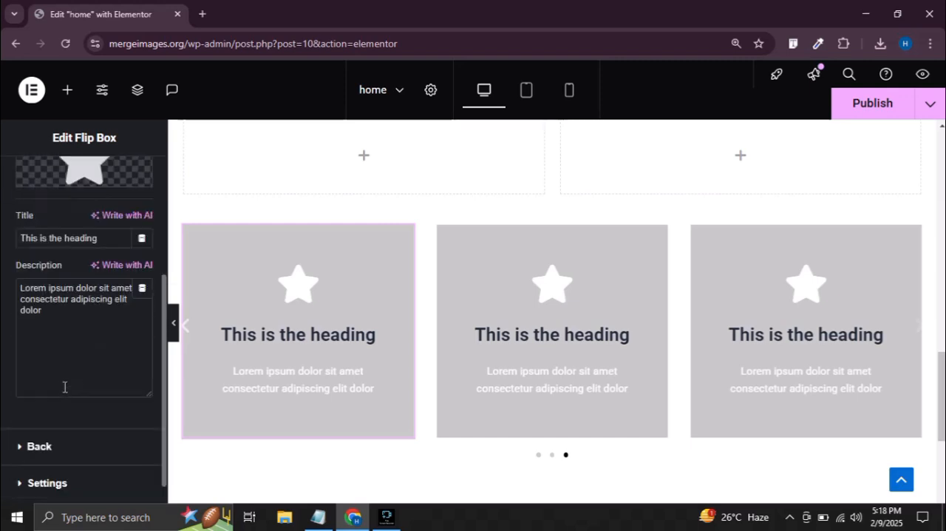
pyautogui.click(64, 448)
pyautogui.click(109, 303)
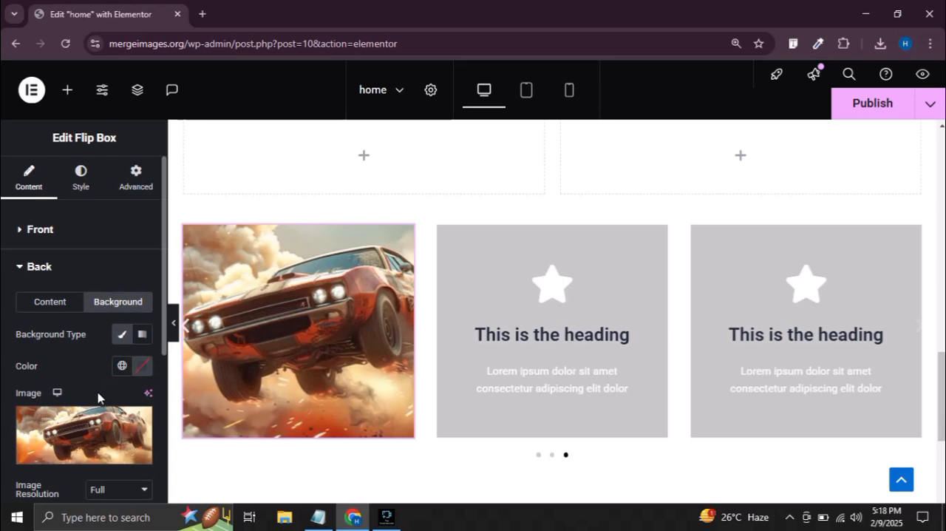
pyautogui.click(81, 458)
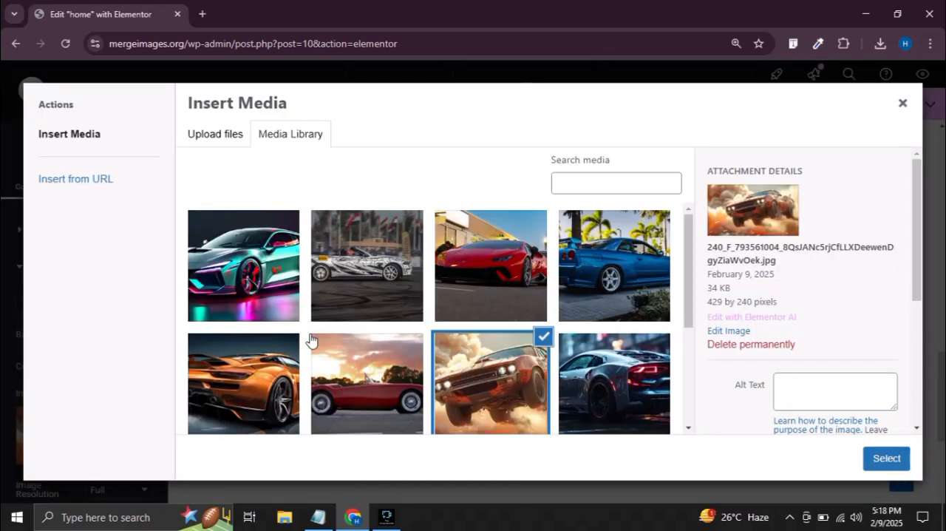
pyautogui.click(355, 397)
pyautogui.click(253, 399)
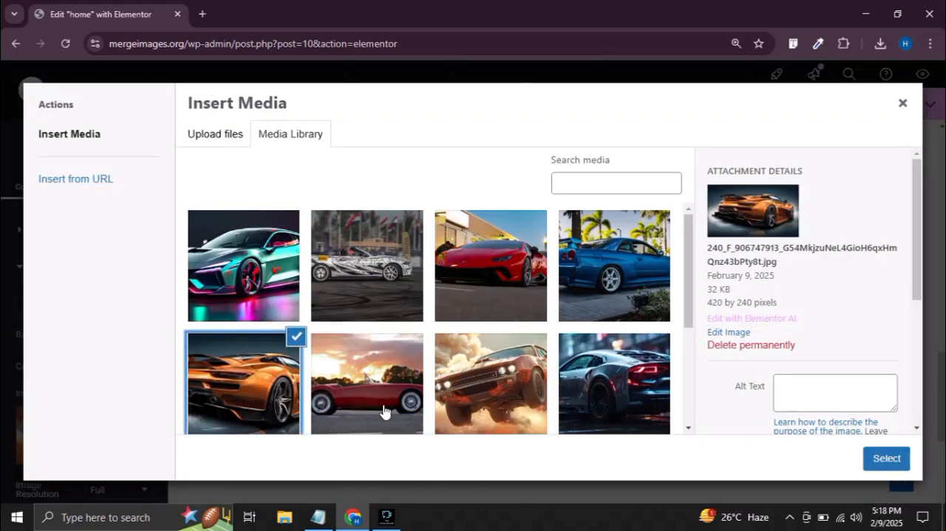
pyautogui.click(886, 458)
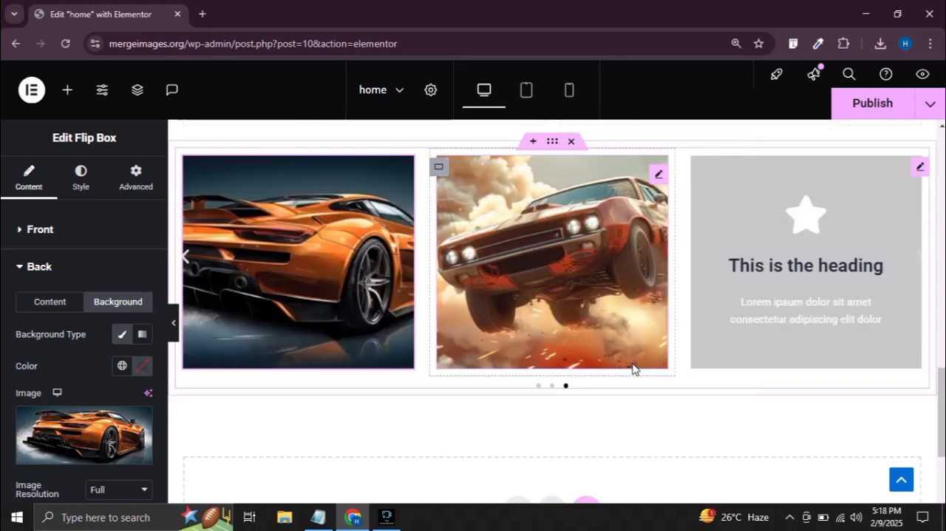
# Replace the fourth slide's flip box back image with the red sports car from the media library and publish the page
pyautogui.click(657, 176)
pyautogui.scroll(-4, 60, 312)
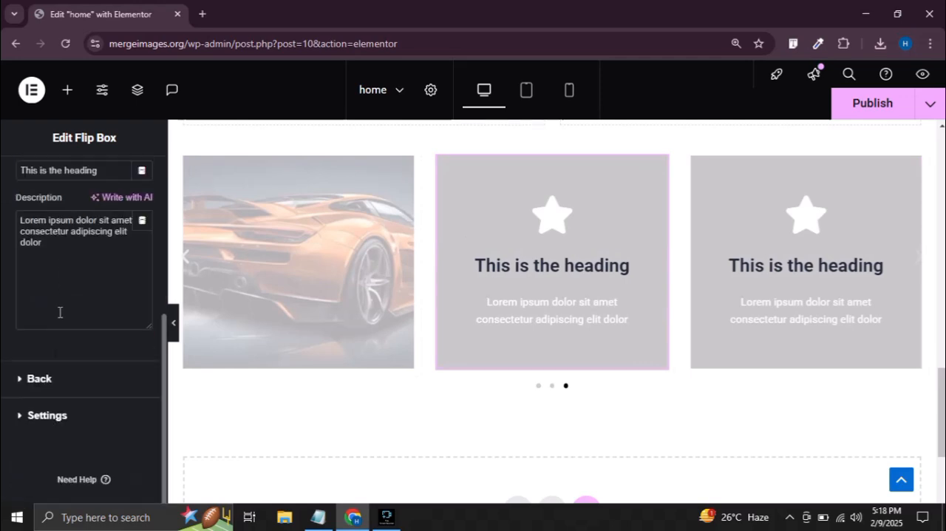
pyautogui.click(66, 378)
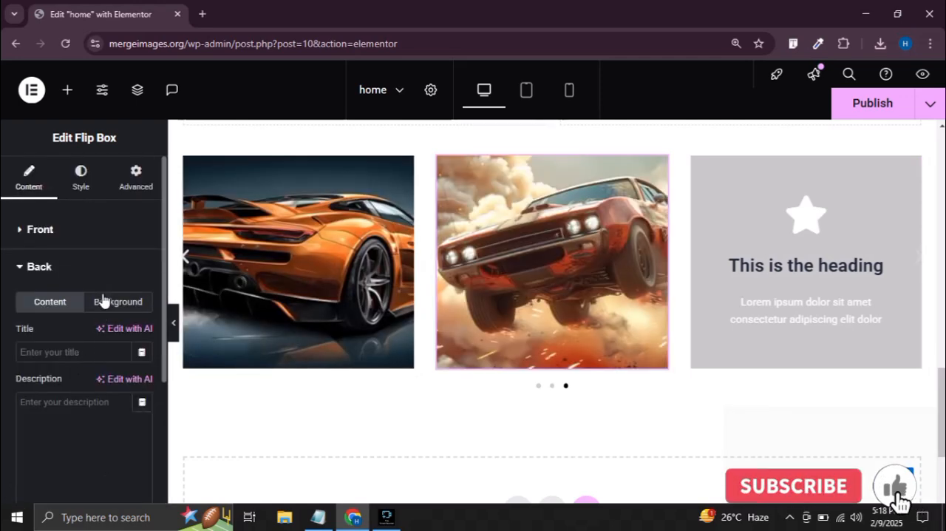
pyautogui.click(104, 302)
pyautogui.click(96, 447)
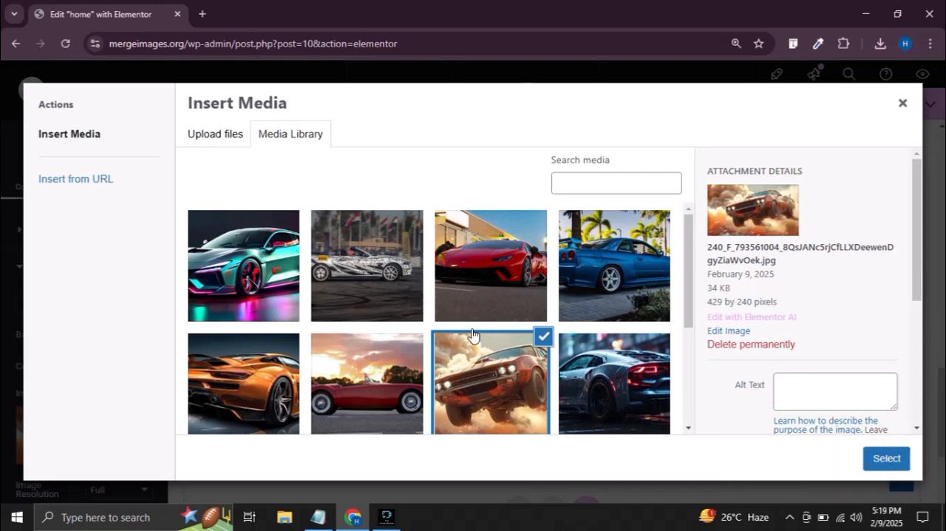
pyautogui.click(504, 286)
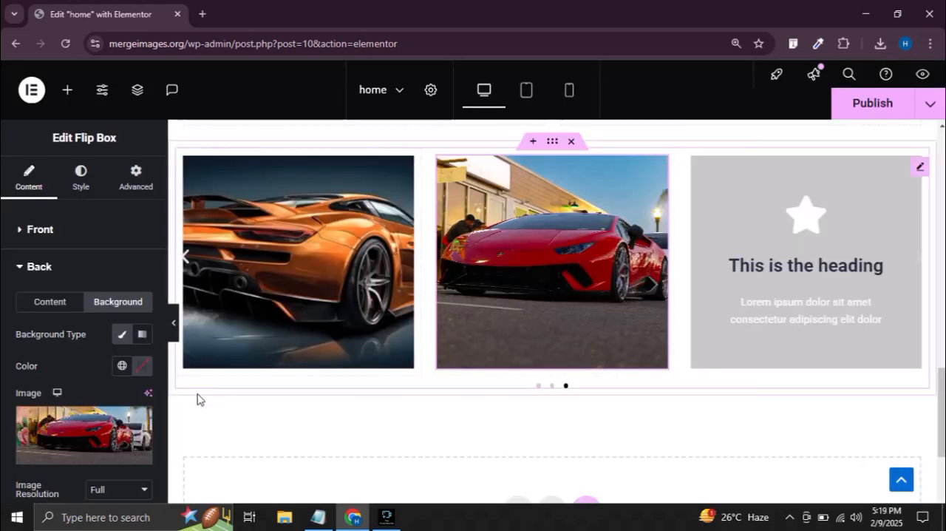
pyautogui.click(881, 102)
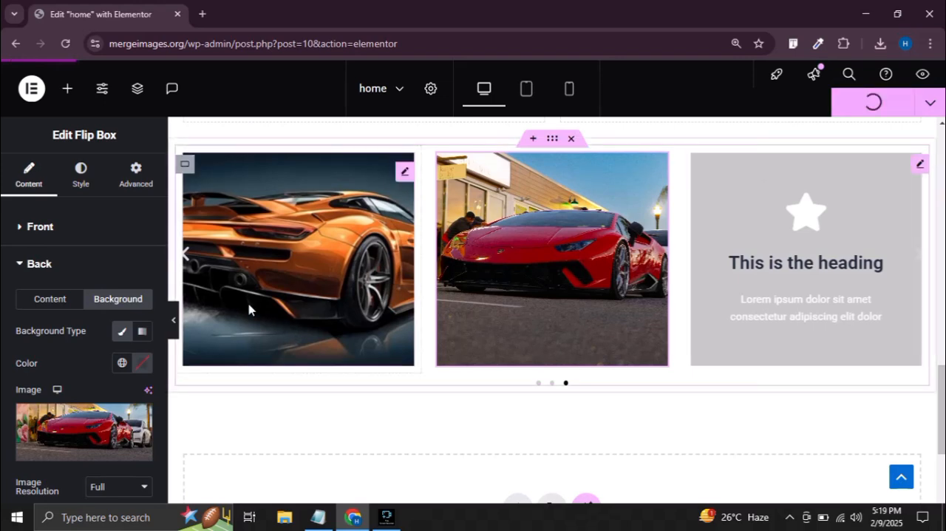
# Preview the carousel at full page width, moving from its last slides back to the first, and return to the editing view
pyautogui.click(175, 325)
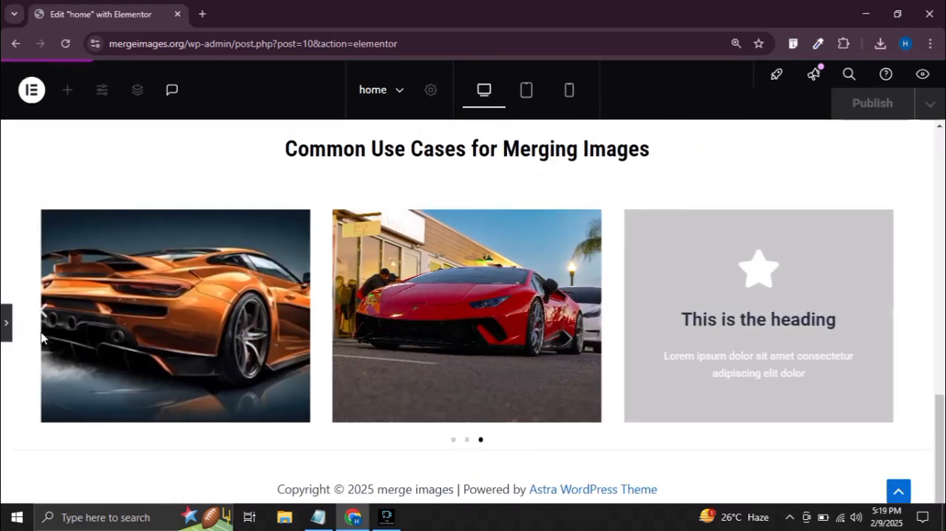
pyautogui.click(46, 316)
pyautogui.click(48, 317)
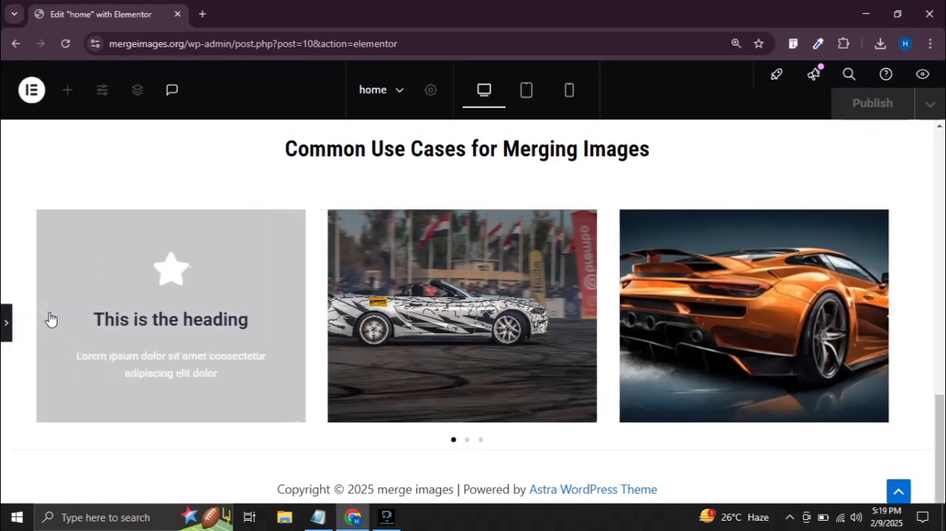
pyautogui.click(4, 322)
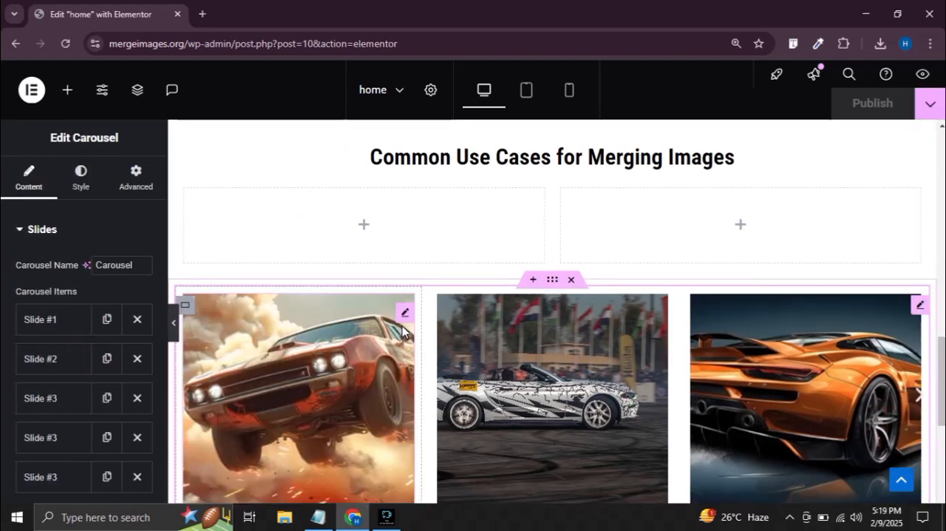
# Open the front content settings of the first slide's flip box and check the carousel at full page width
pyautogui.click(404, 312)
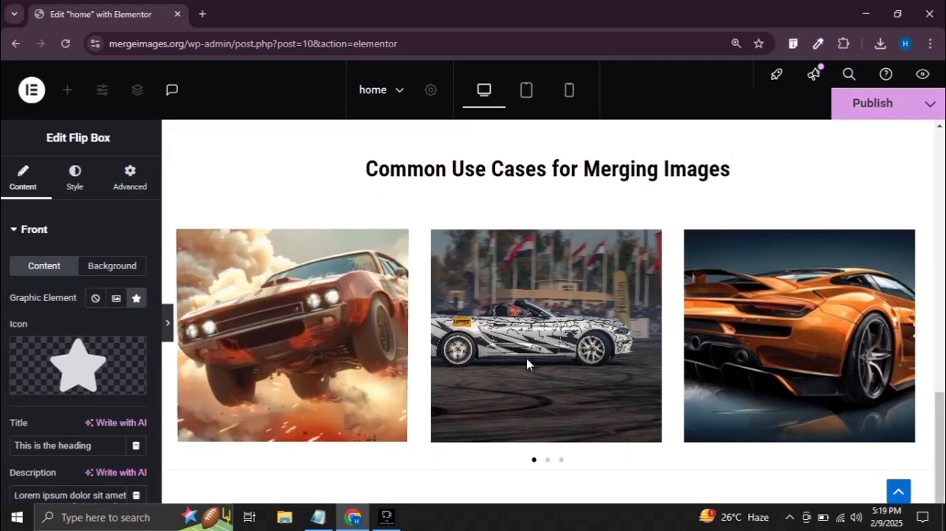
pyautogui.click(175, 322)
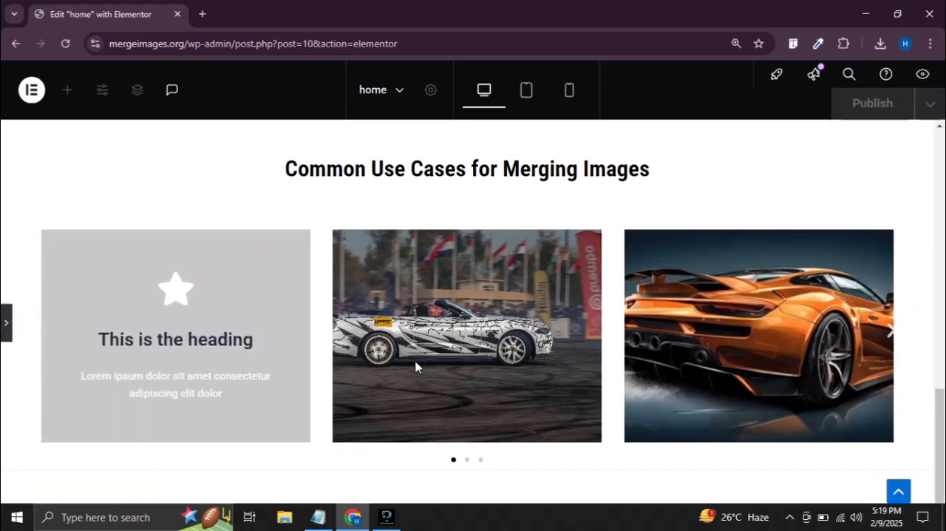
pyautogui.click(6, 322)
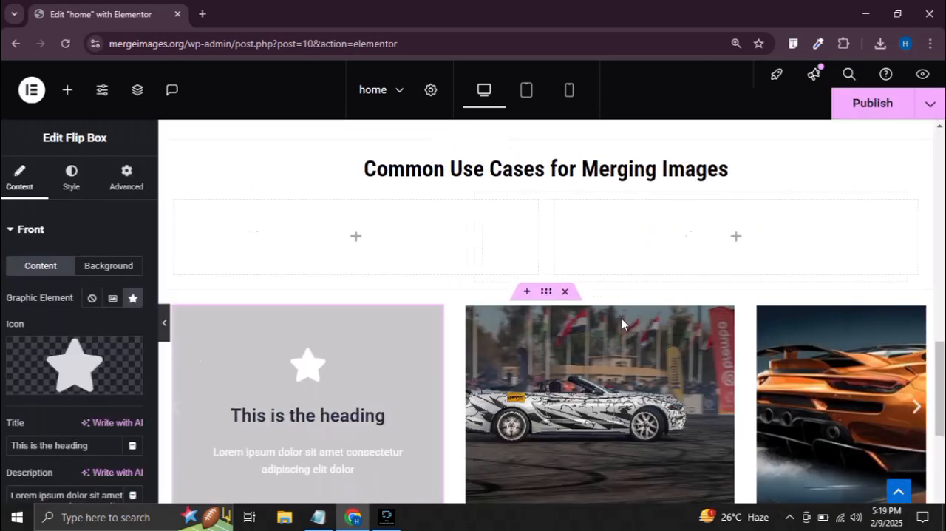
# Open the front content settings of the remaining image slides' flip boxes so the editor shows their grey front sides
pyautogui.scroll(-2, 620, 323)
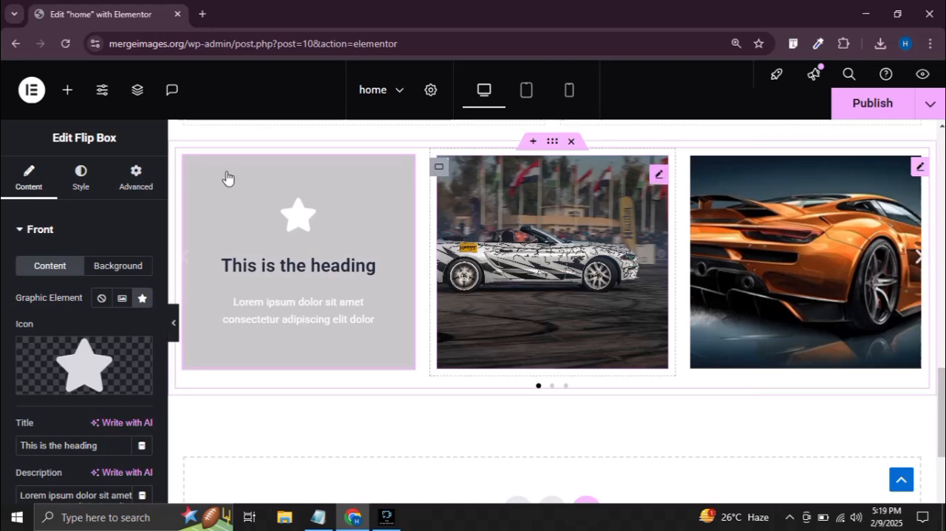
pyautogui.click(43, 230)
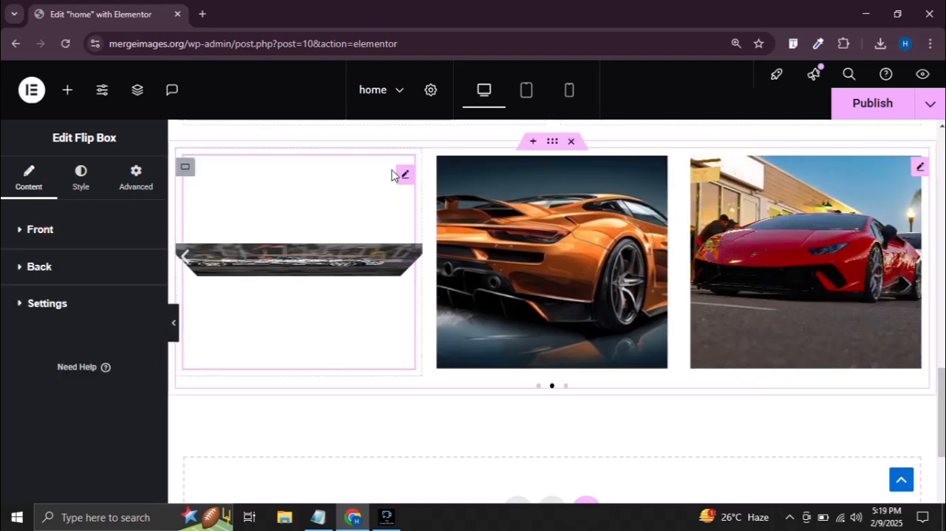
pyautogui.click(45, 230)
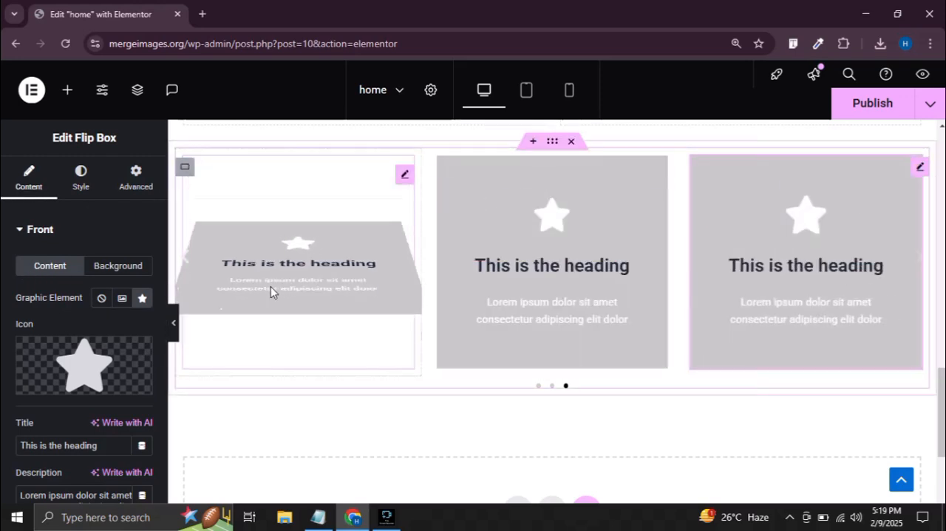
# Check the flip effect on the carousel's slides at full page width, moving back and forward through them, and return to the editing view
pyautogui.click(173, 323)
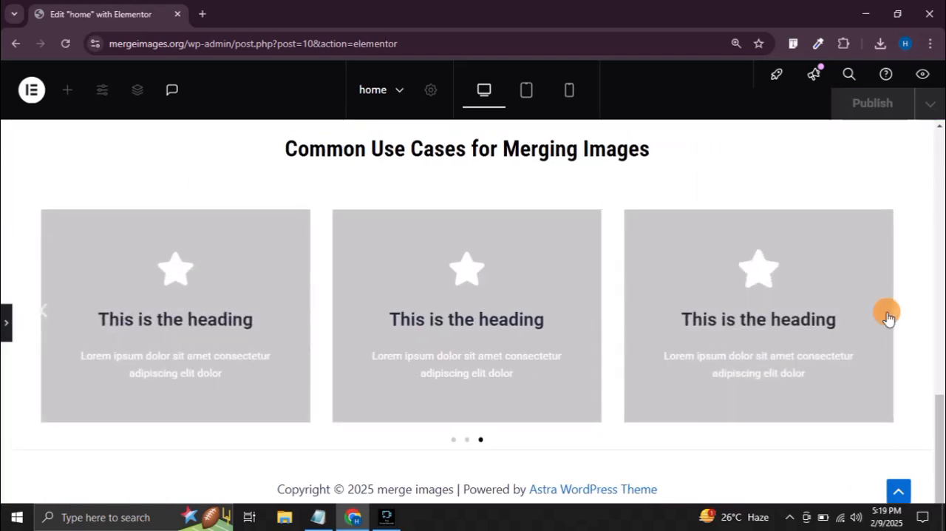
pyautogui.click(46, 313)
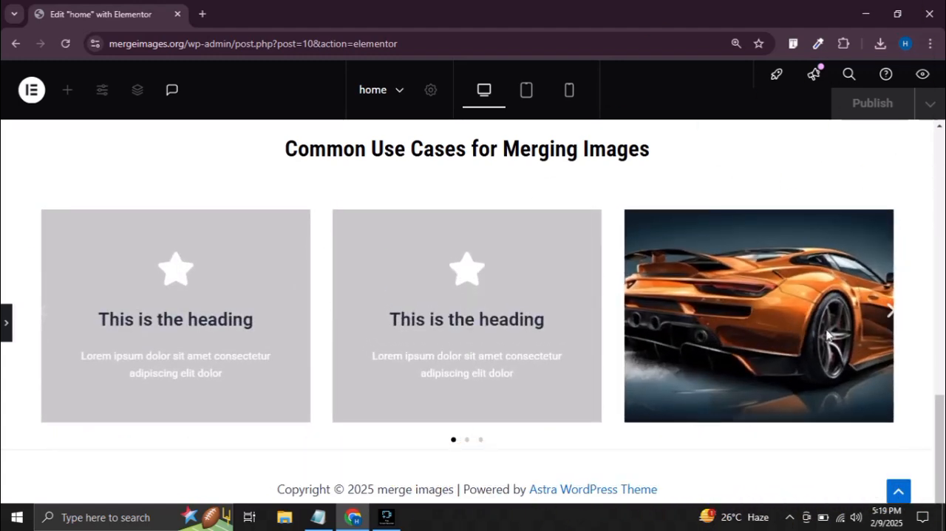
pyautogui.click(892, 317)
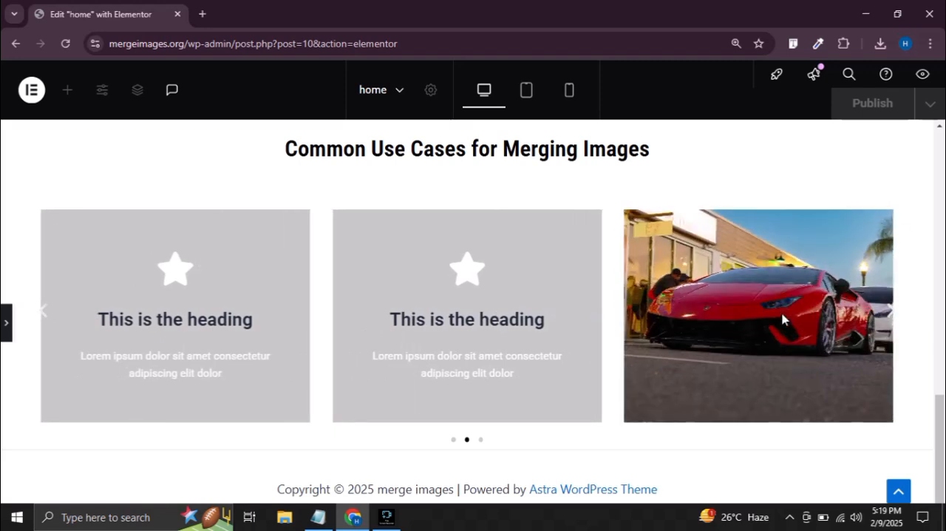
pyautogui.click(893, 317)
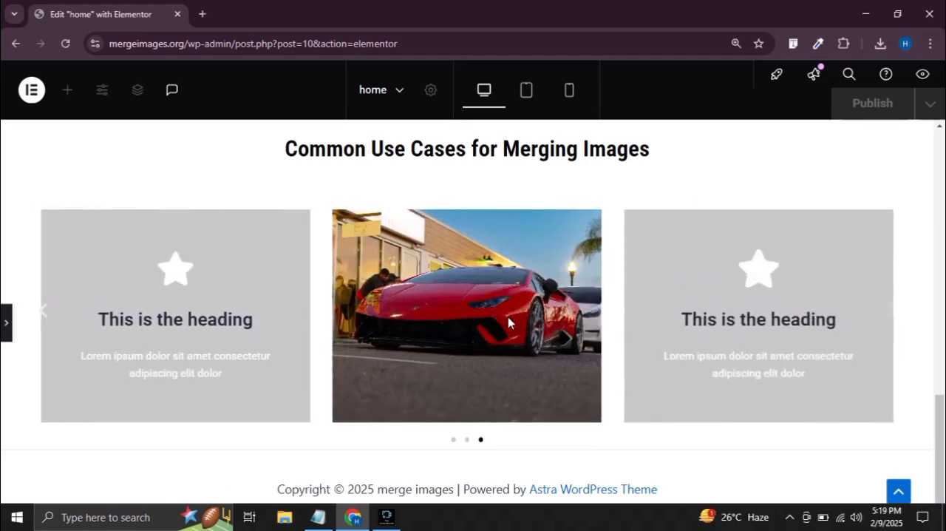
pyautogui.click(6, 324)
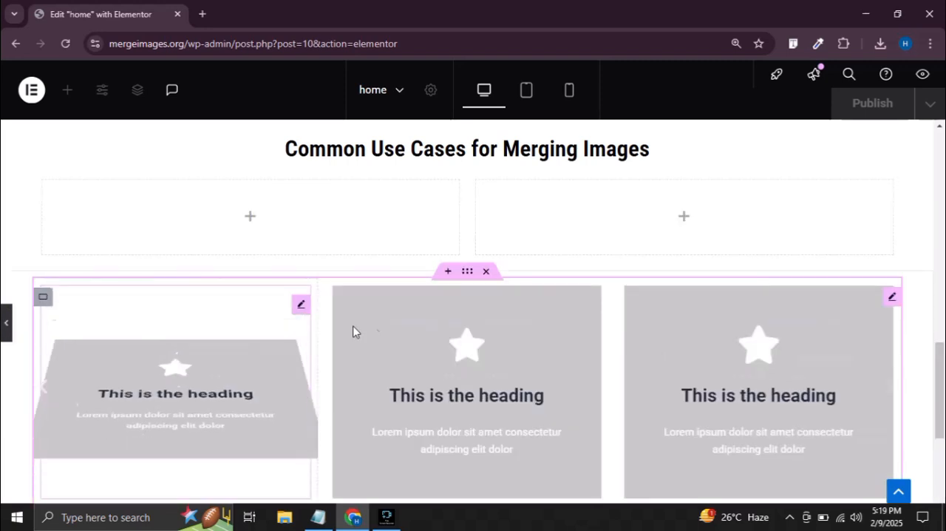
# Publish the home page with the updated flip box carousel
pyautogui.scroll(-4, 560, 319)
pyautogui.scroll(3, 616, 267)
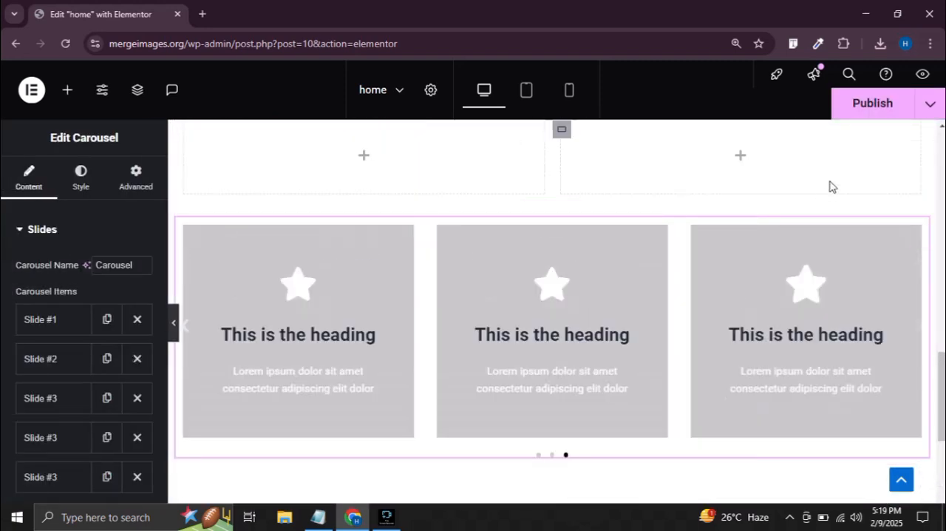
pyautogui.click(874, 101)
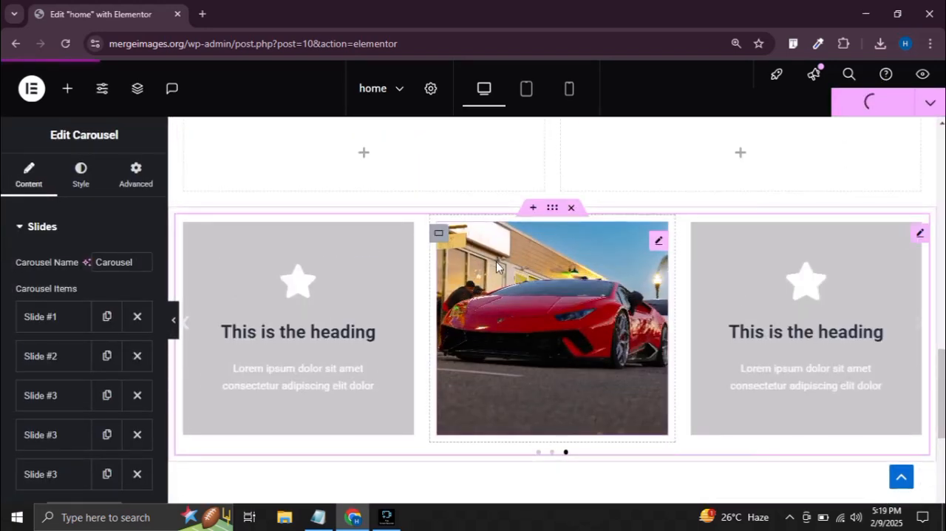
# Preview the flip box carousel in the tablet portrait and mobile portrait layouts
pyautogui.click(527, 93)
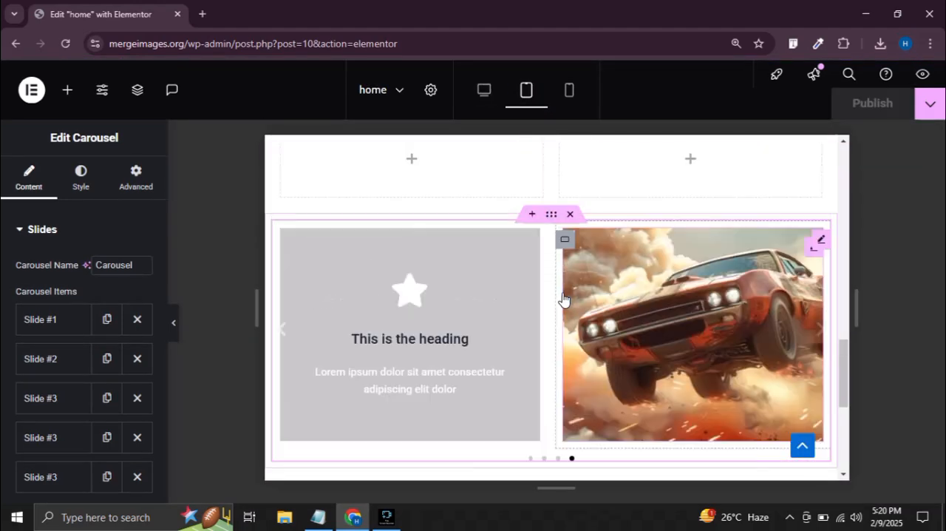
pyautogui.click(570, 90)
pyautogui.scroll(-8, 591, 318)
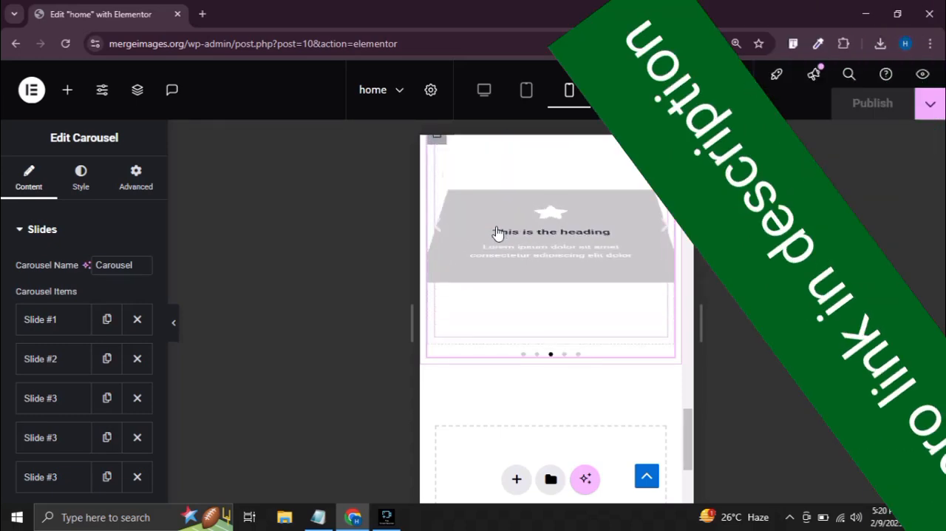
pyautogui.scroll(3, 528, 275)
pyautogui.scroll(-2, 528, 275)
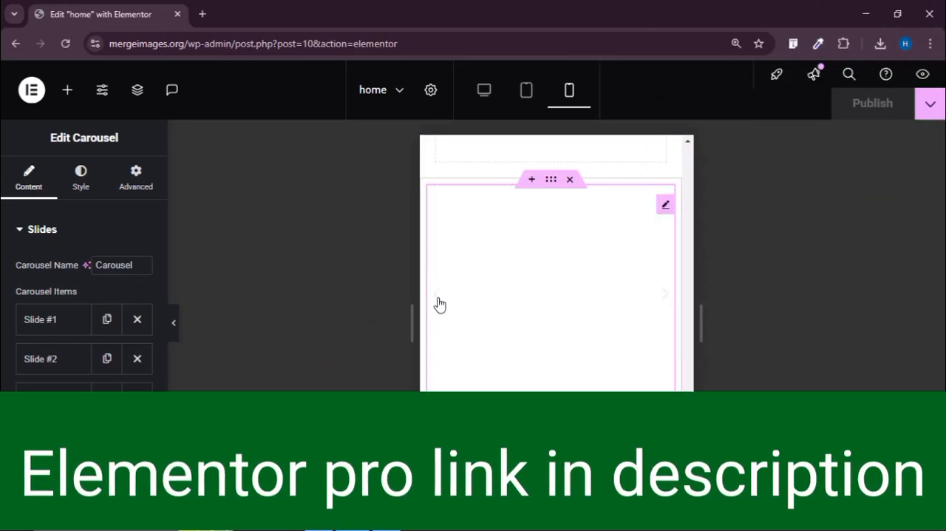